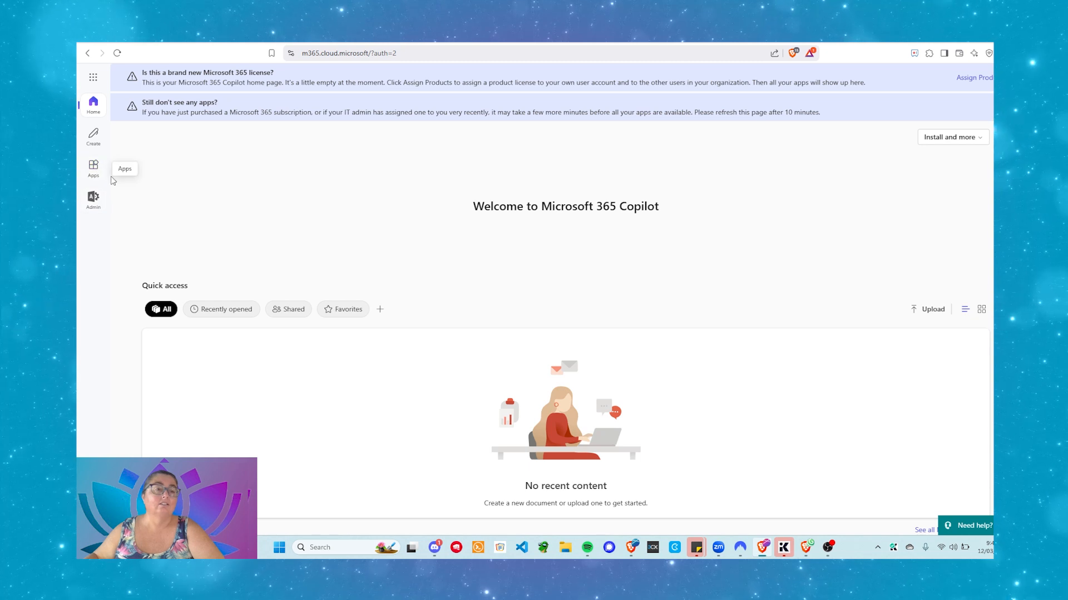
Open the Microsoft 365 admin center from the Admin icon in the app bar
left_click(93, 210)
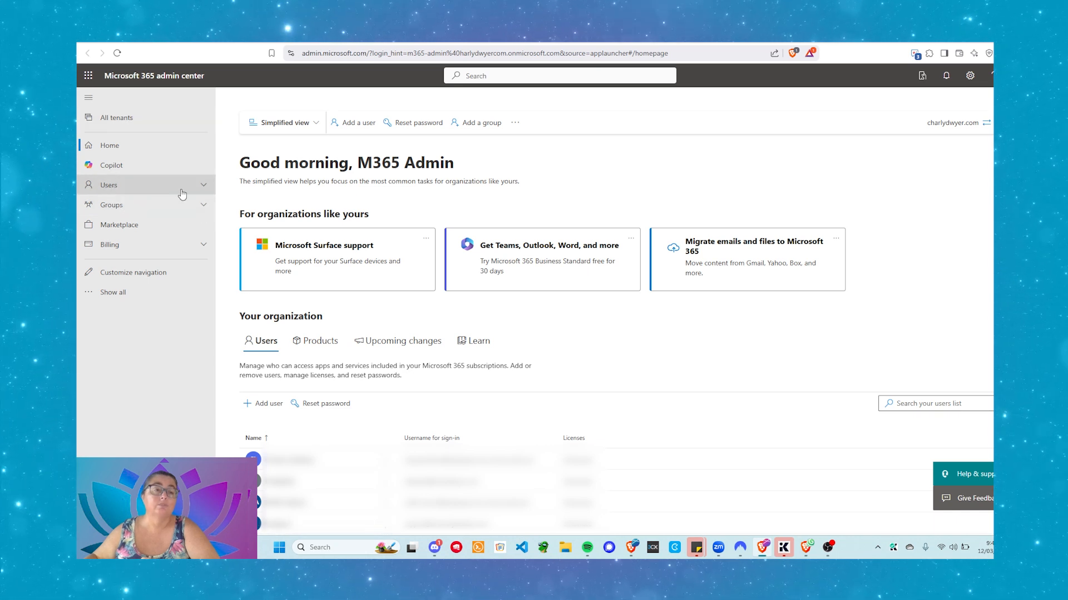
Expand Users in the left navigation and open Active users
left_click(203, 185)
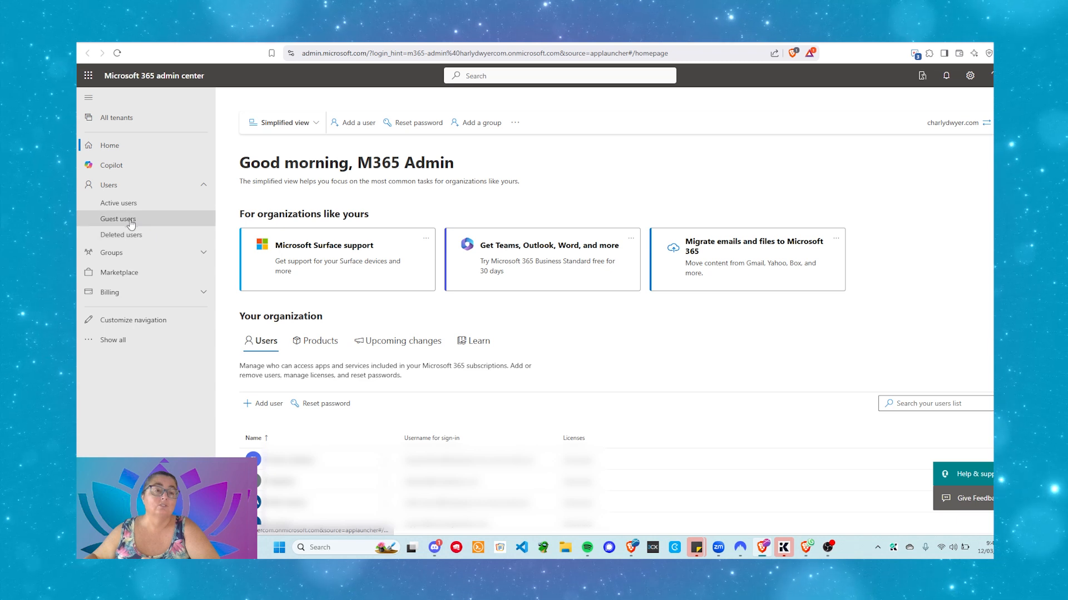
left_click(122, 204)
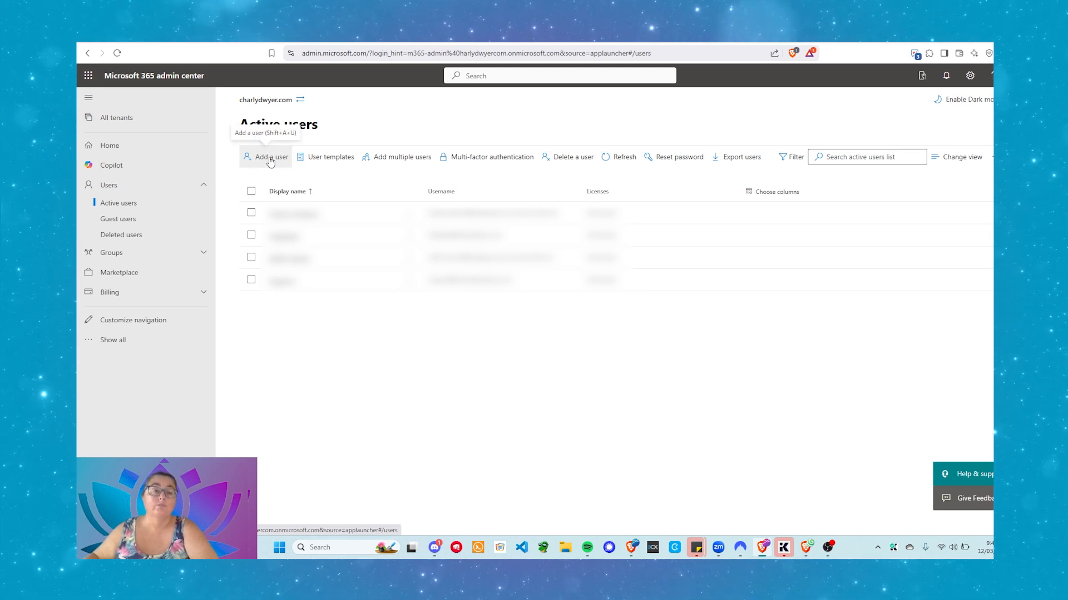
Start a new user named 'Admin User' with username 'admin' on the existing domain
left_click(271, 160)
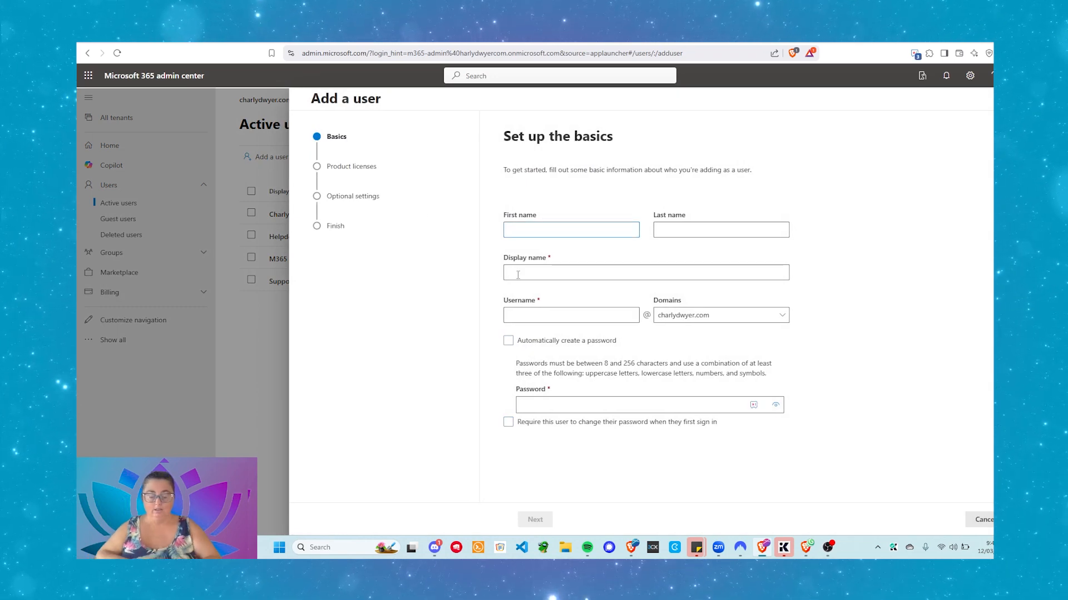
type("Admin ")
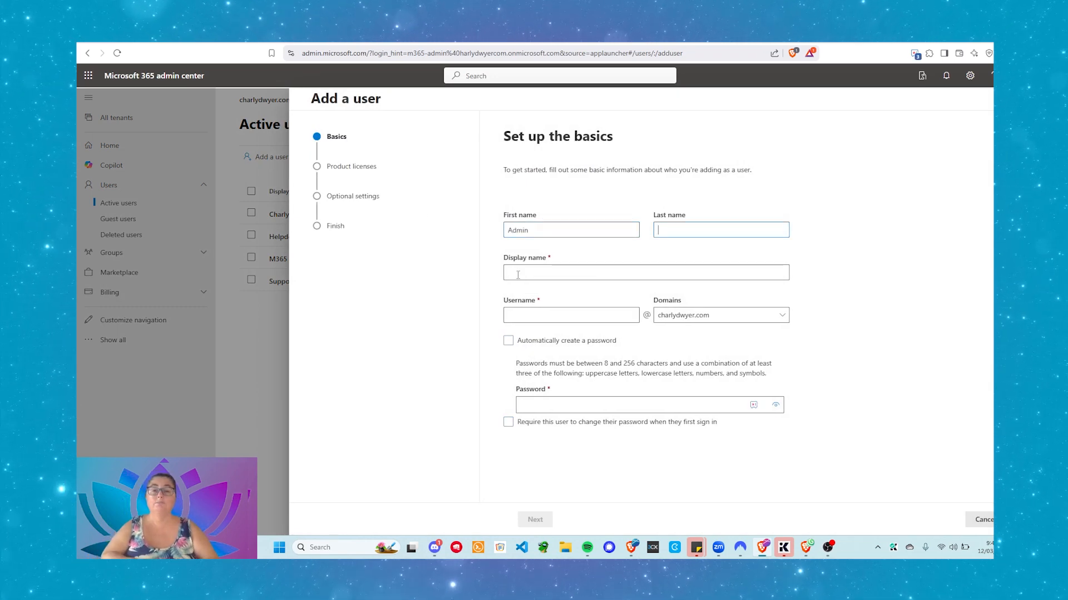
type("User")
key("Tab")
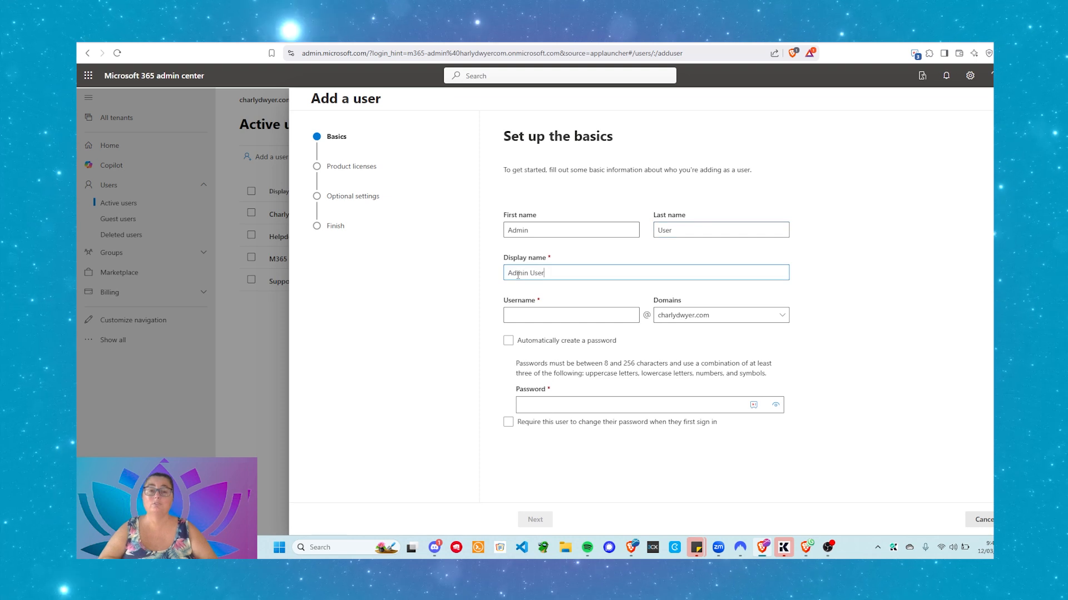
type("admin")
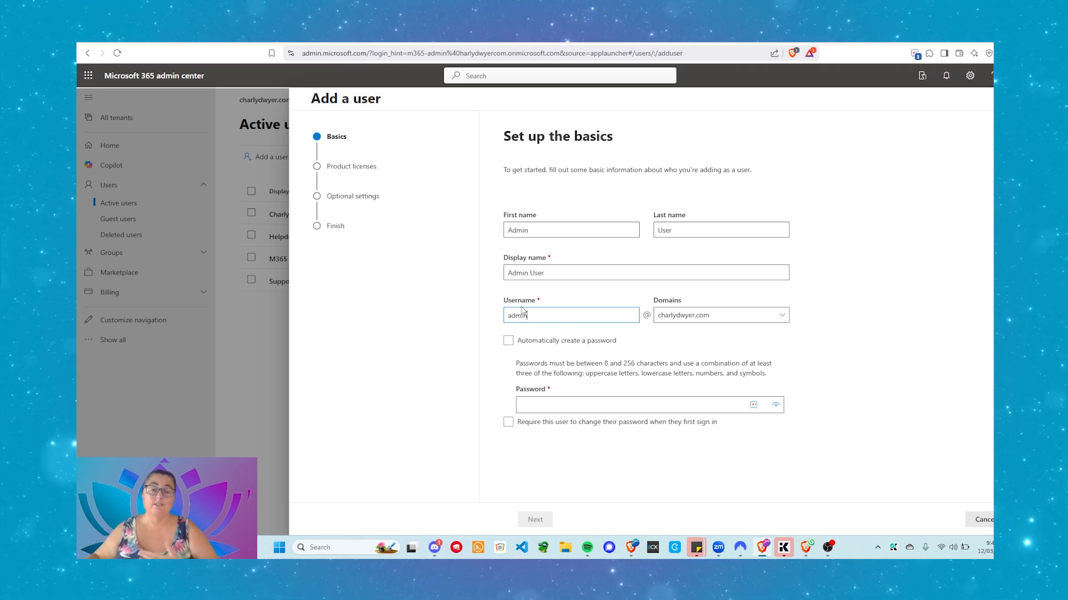
left_click(688, 318)
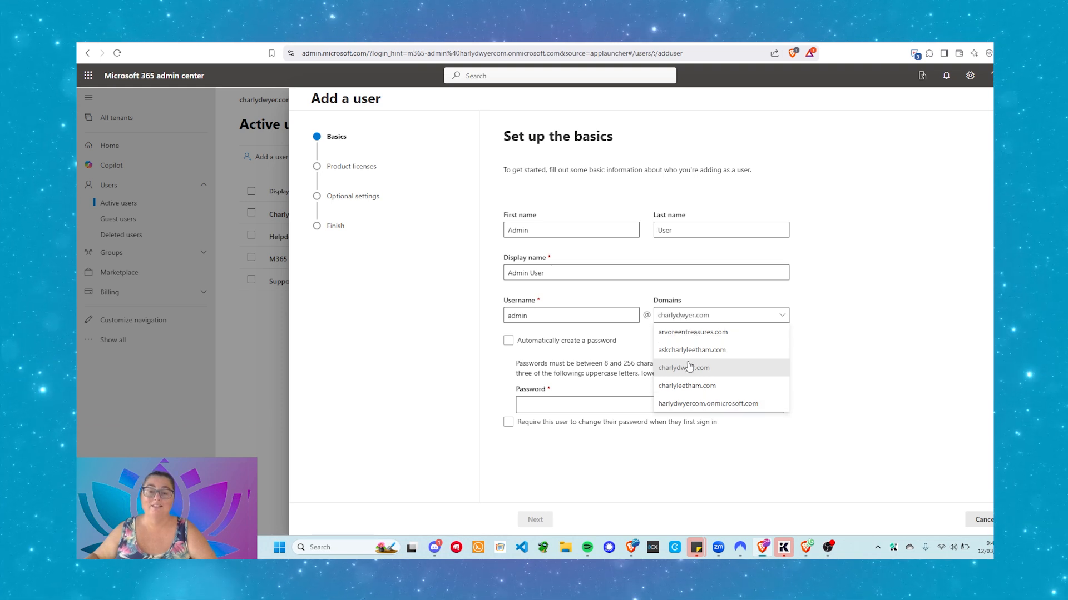
left_click(695, 316)
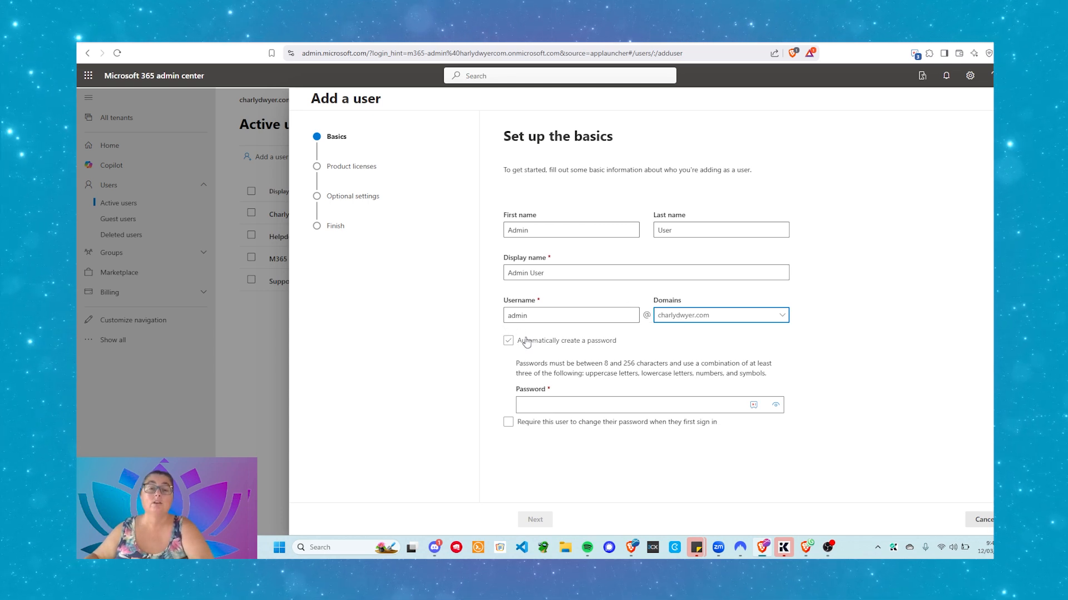
Set a strong manual password without a forced change at first sign-in, then continue
left_click(508, 343)
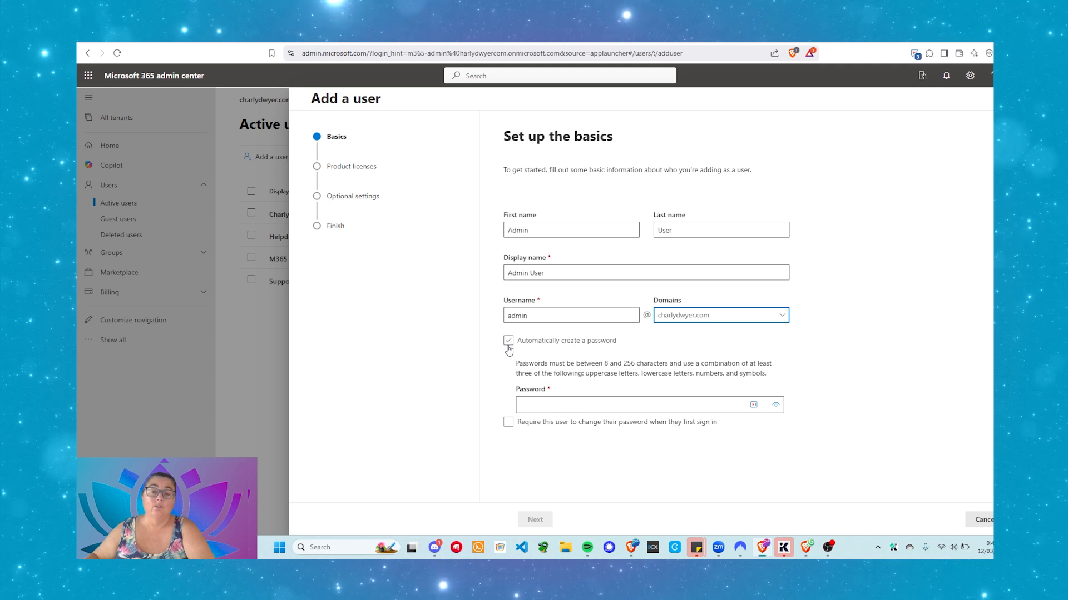
left_click(508, 341)
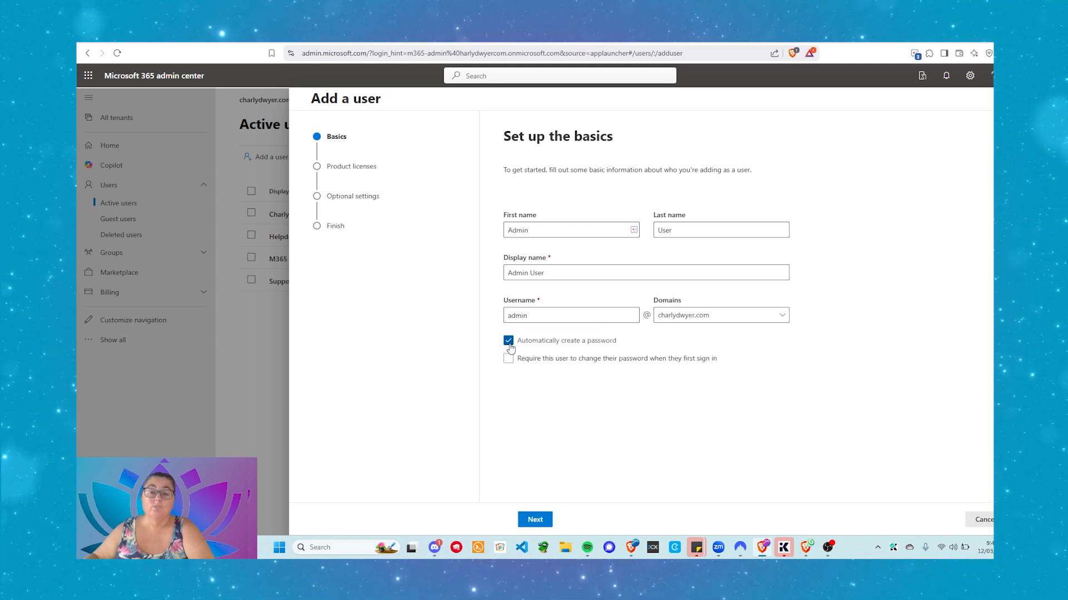
left_click(509, 343)
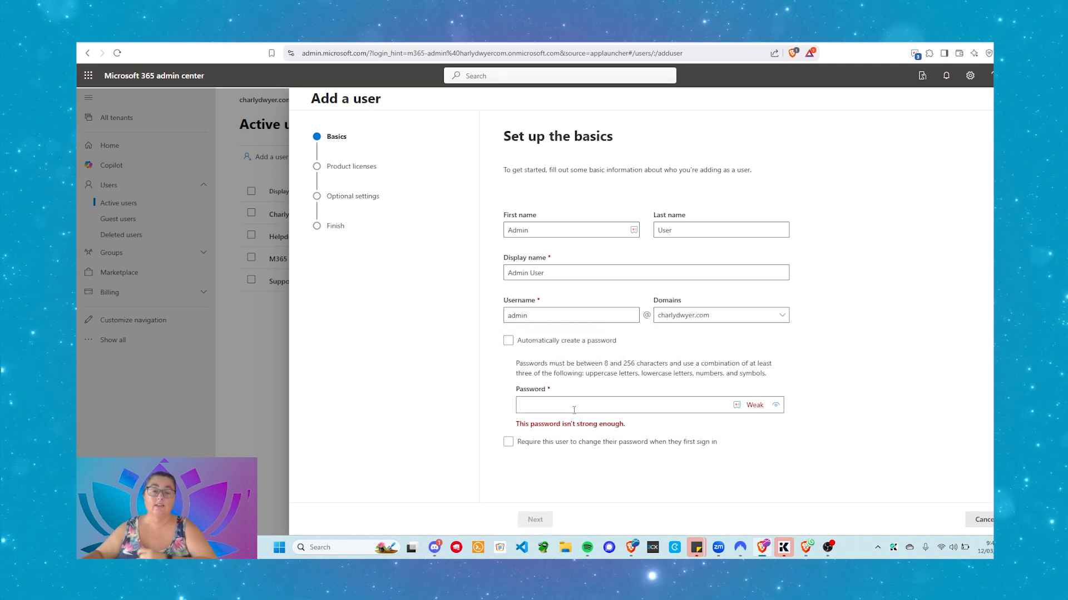
type("Pa")
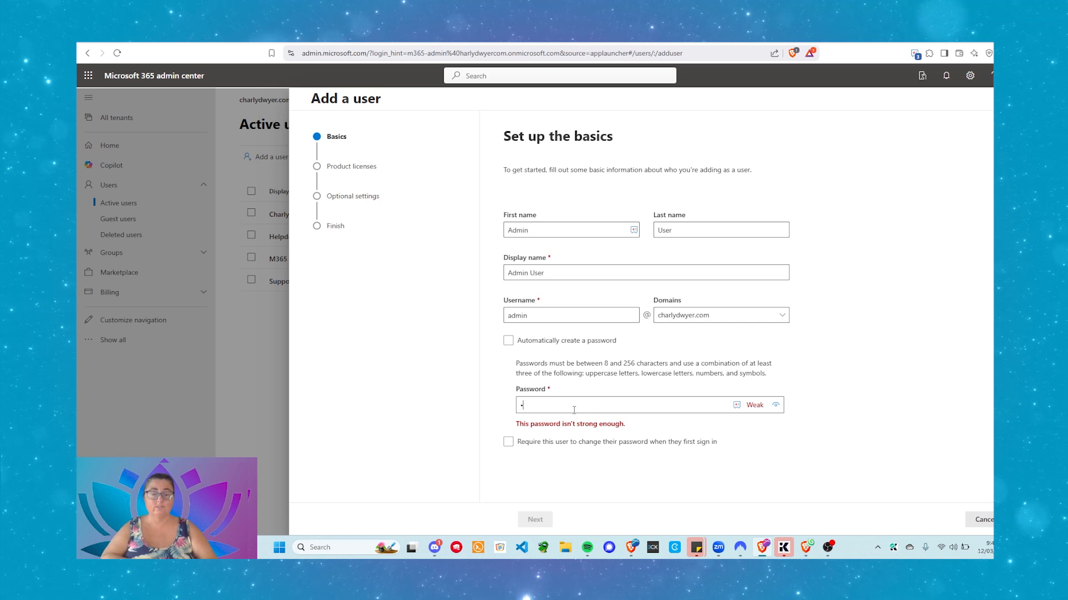
key("BackSpace")
key("BackSpace")
type("•••••")
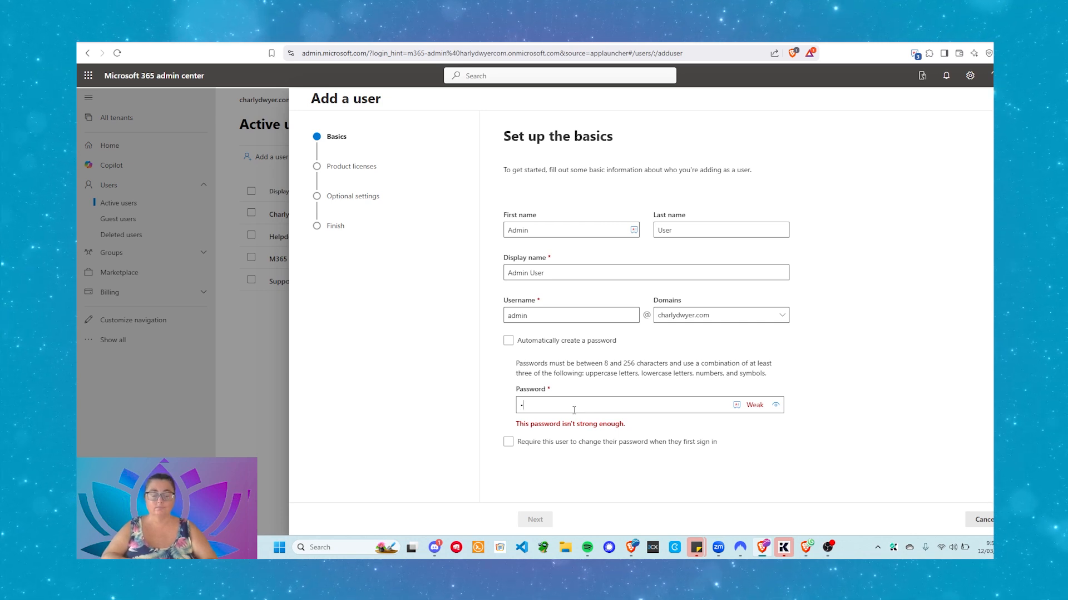
type("••••••")
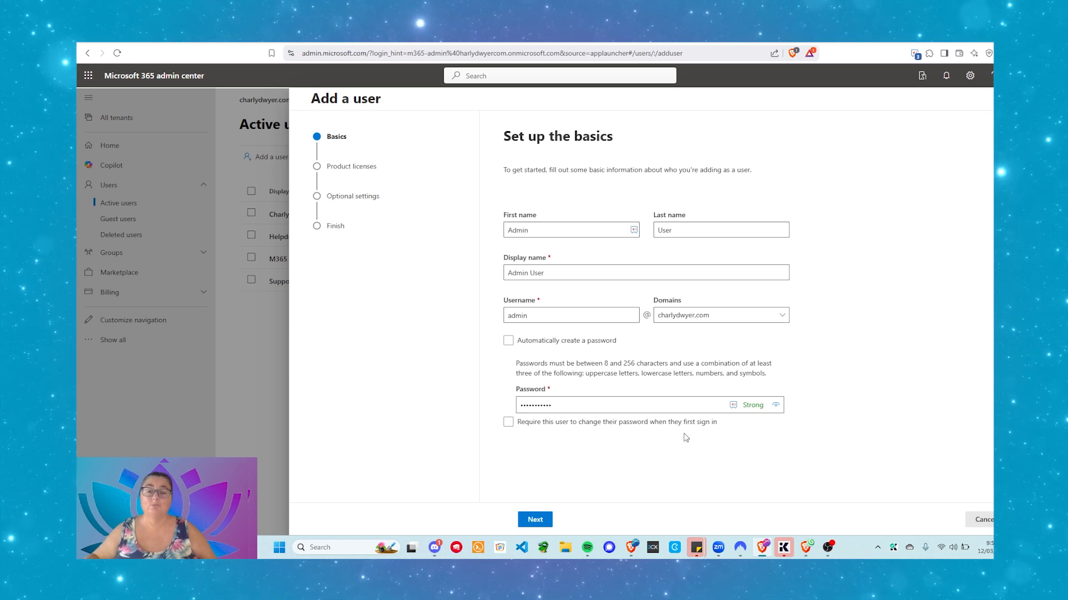
left_click(638, 425)
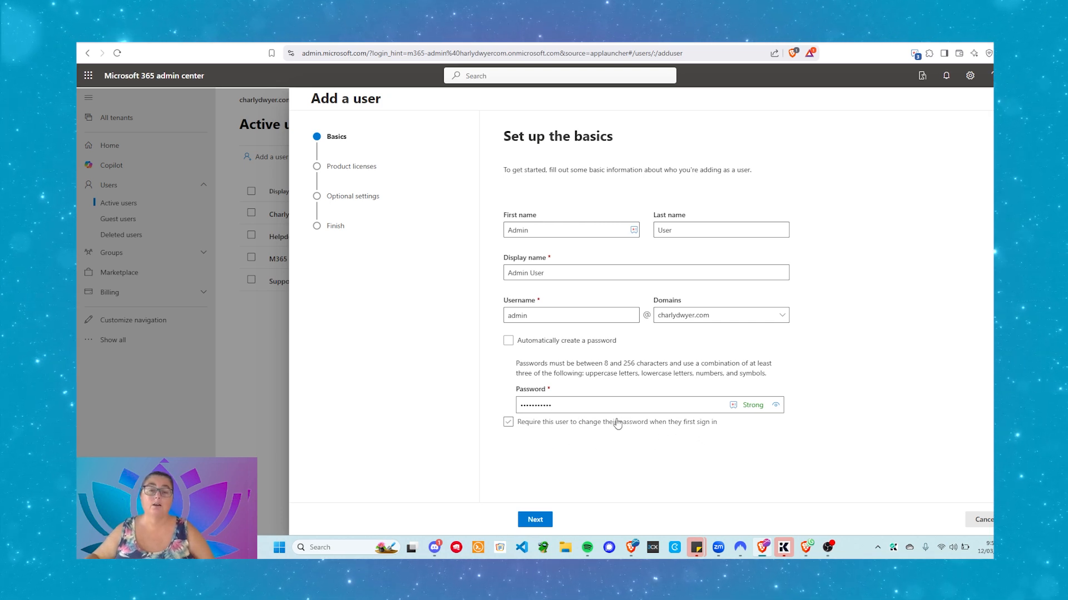
left_click(617, 423)
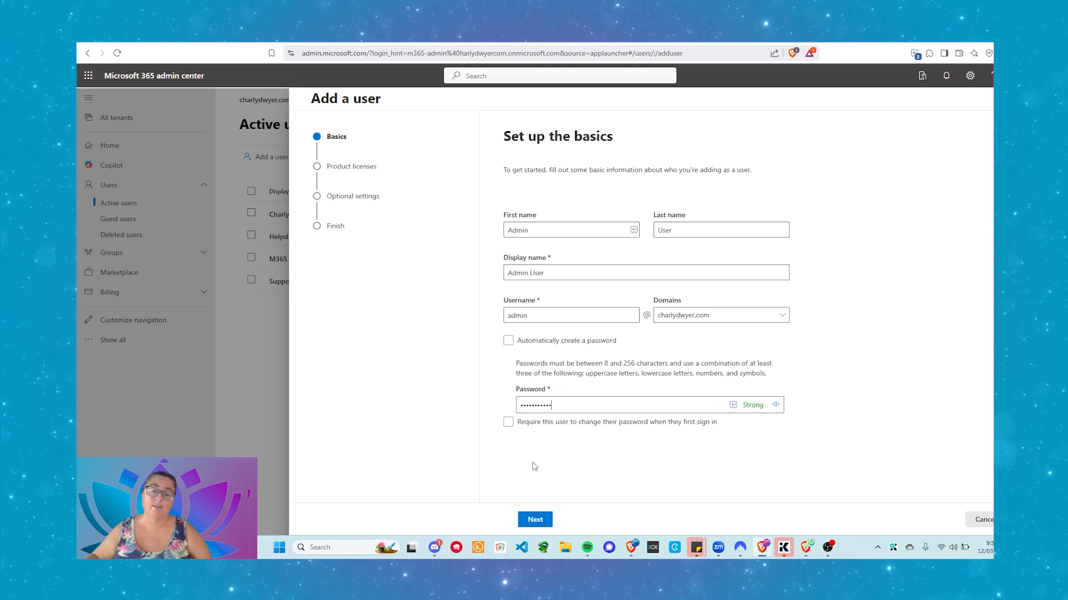
left_click(526, 519)
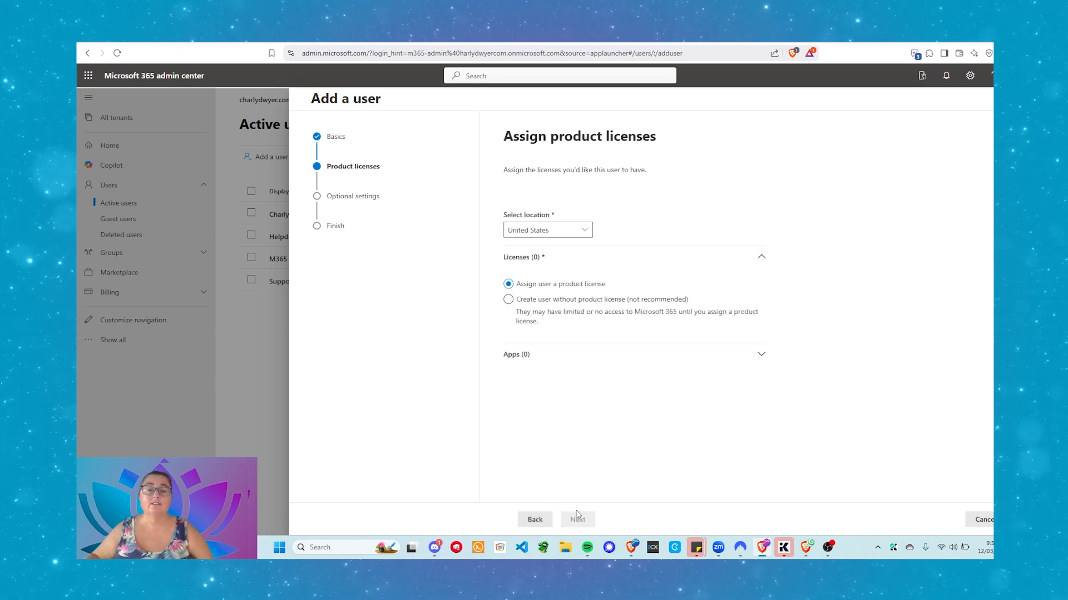
Set the user's location to Australia and create them without a product license
left_click(584, 231)
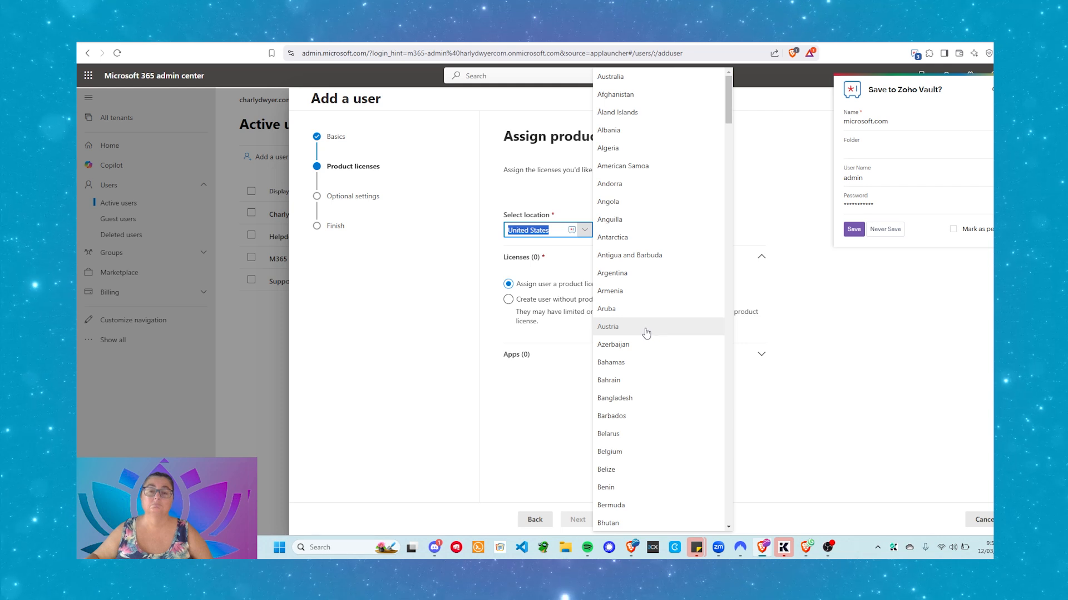
scroll(681, 136, "down", 1)
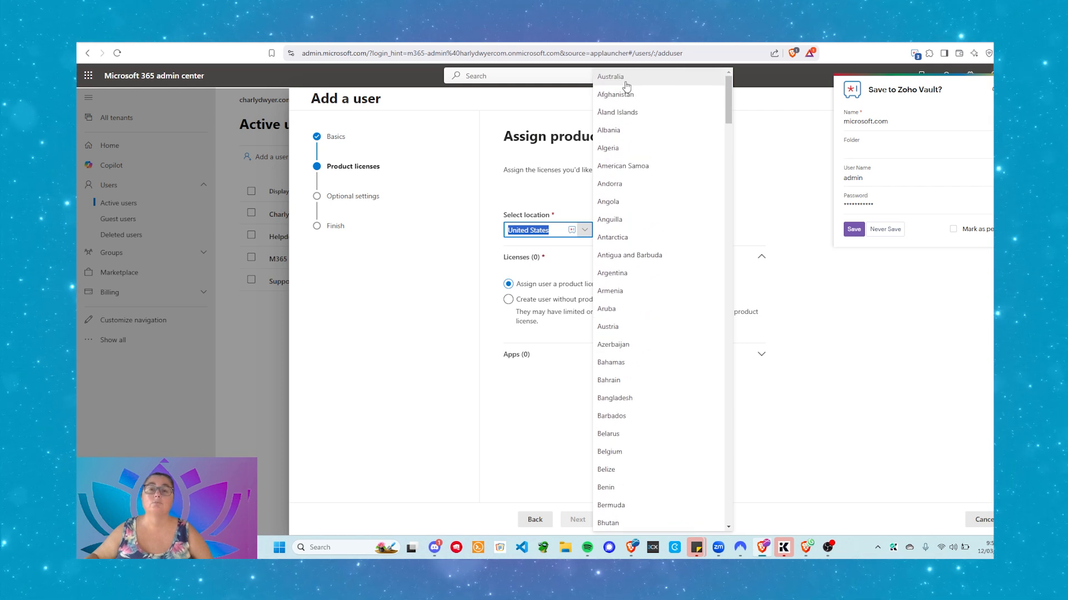
left_click(625, 78)
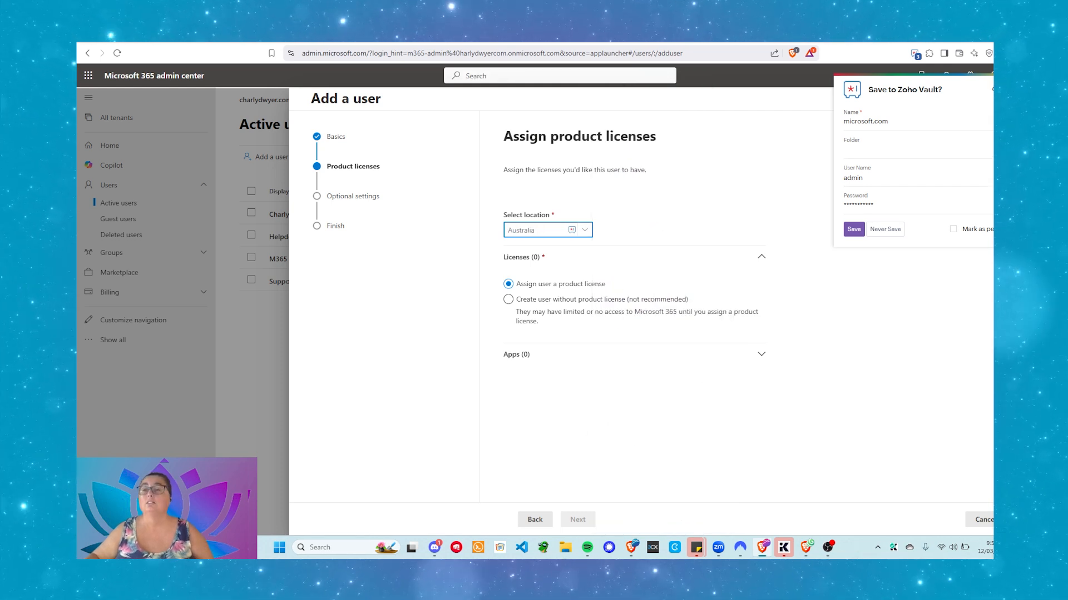
left_click(1013, 89)
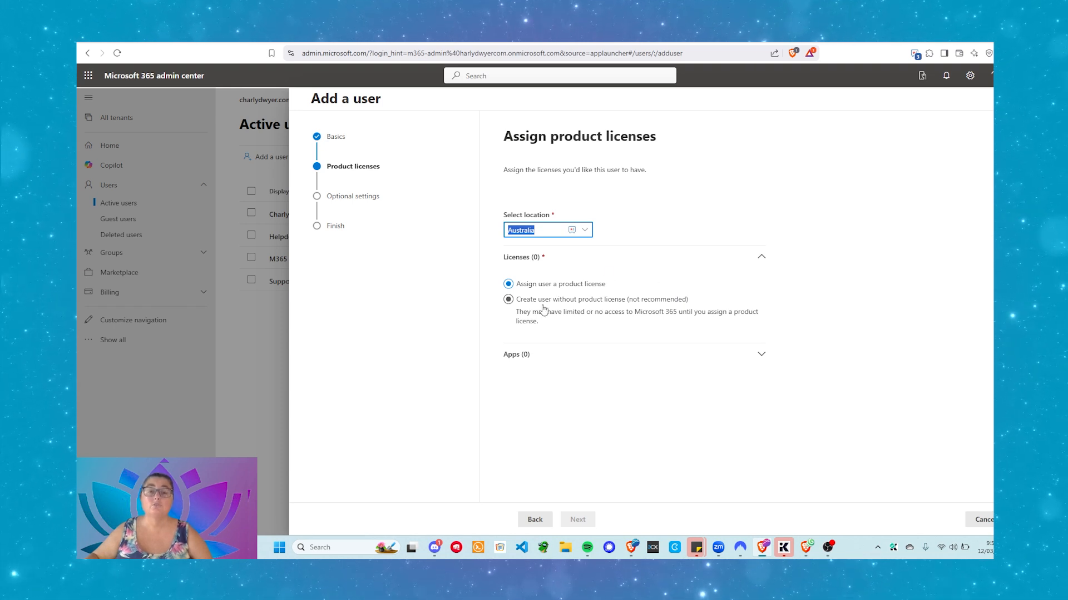
left_click(507, 300)
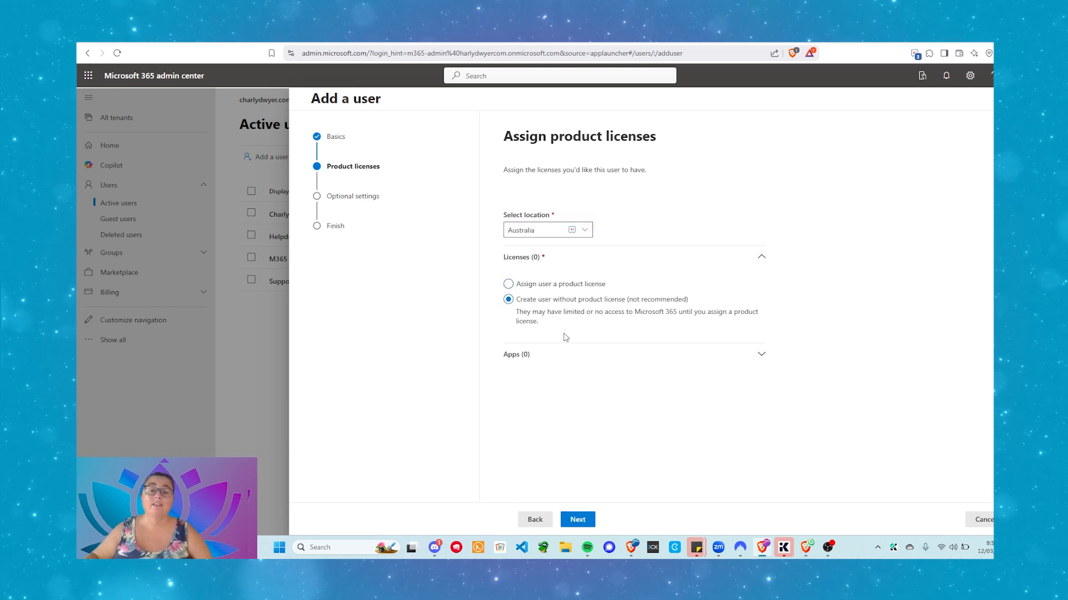
left_click(579, 519)
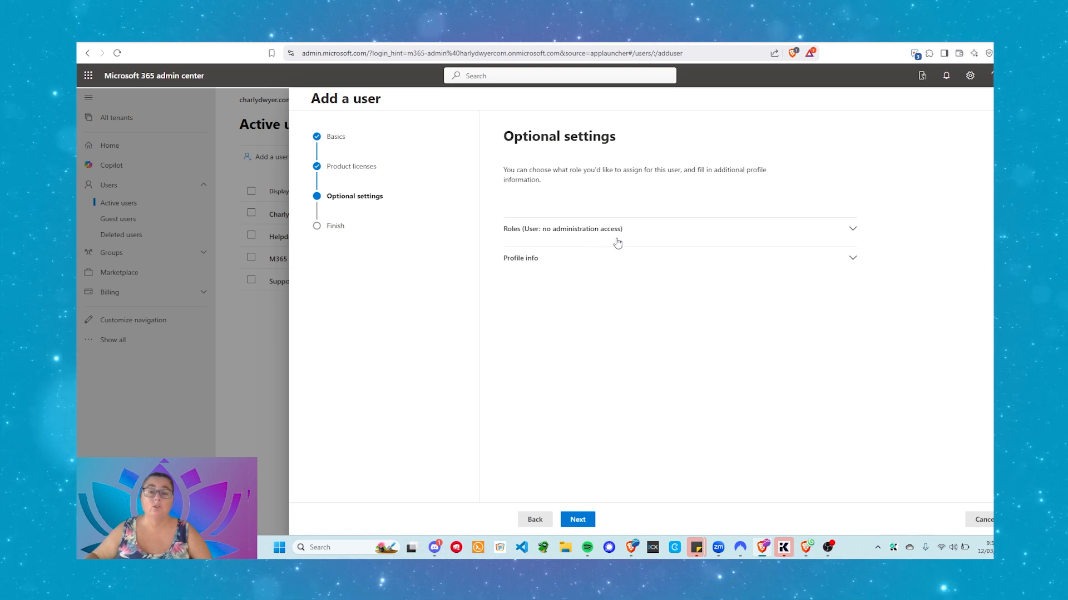
Expand Roles and choose Admin center access for the new user
left_click(839, 232)
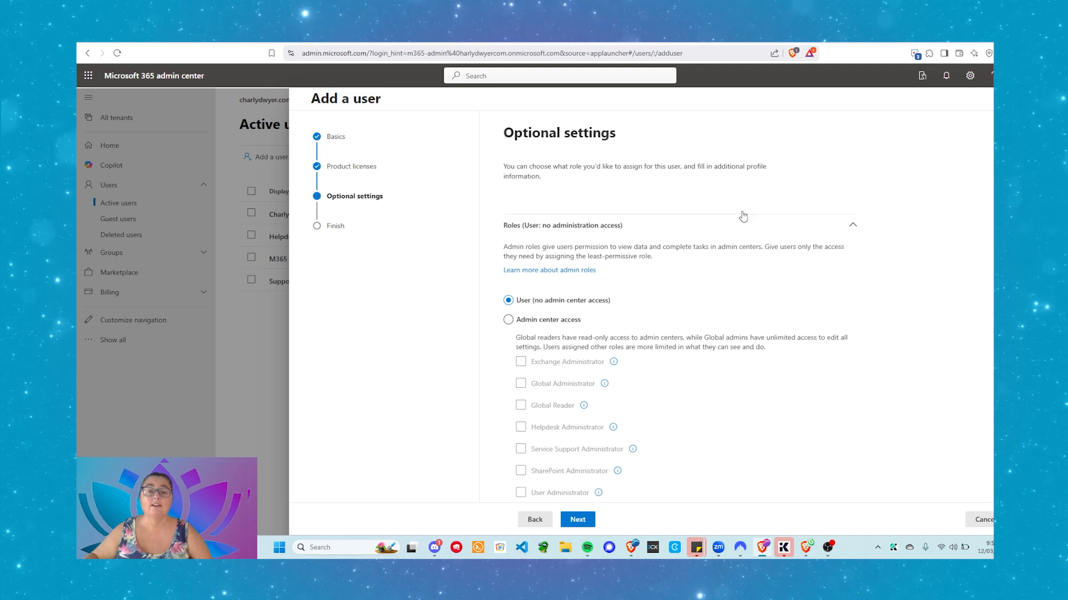
scroll(739, 217, "down", 3)
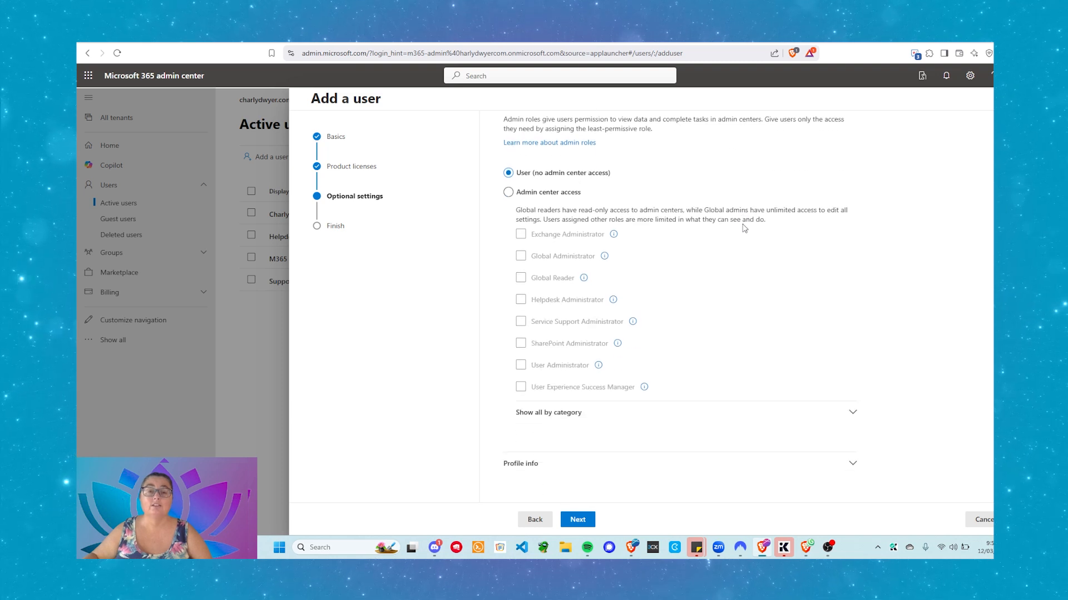
left_click(514, 192)
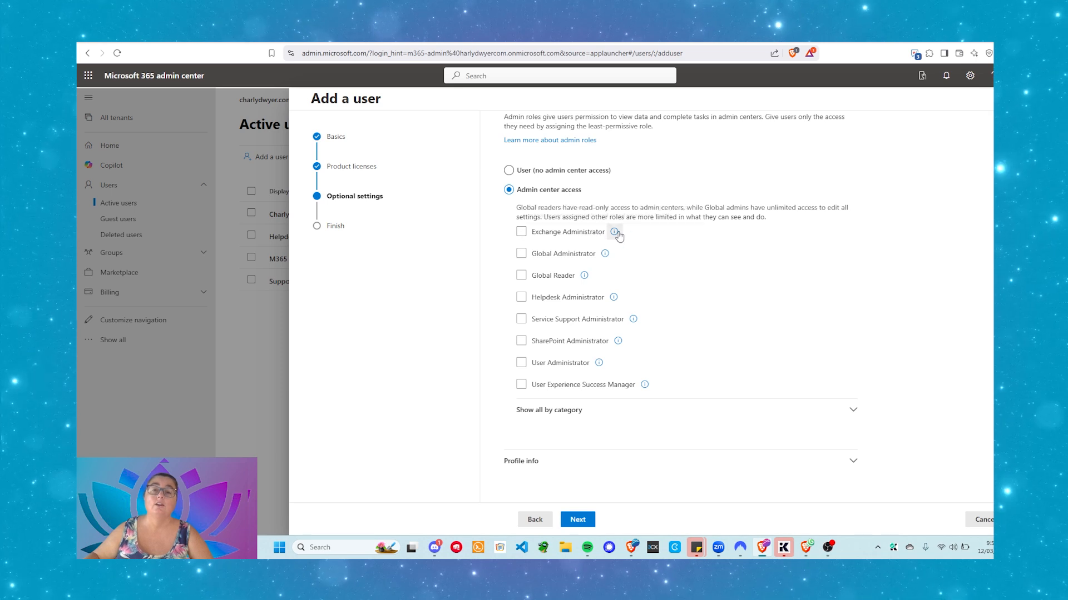
Assign the Global Administrator role to the new user
mouse_move(615, 235)
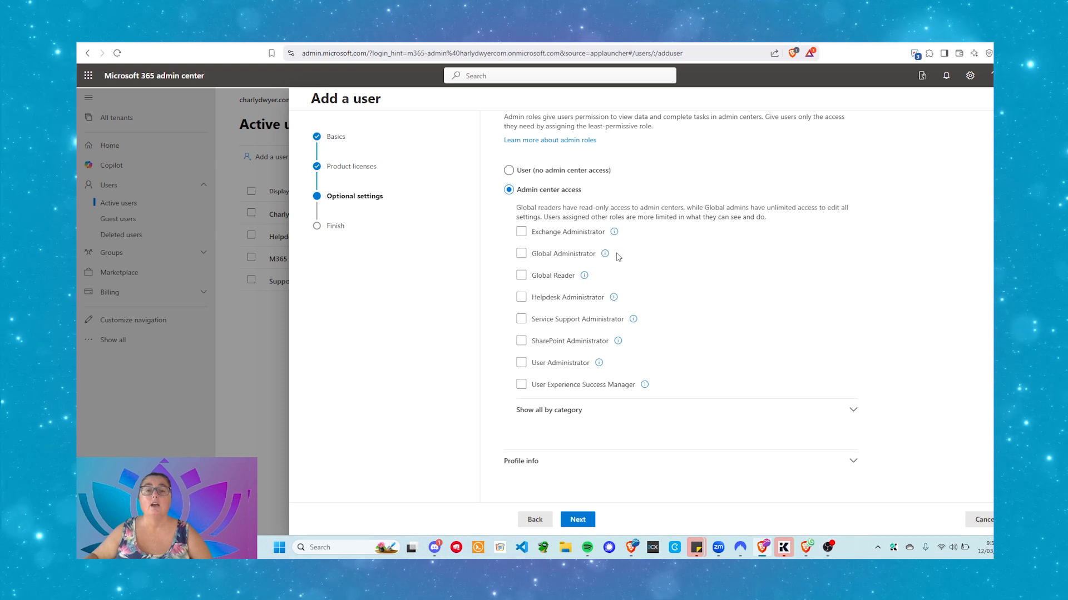
mouse_move(605, 255)
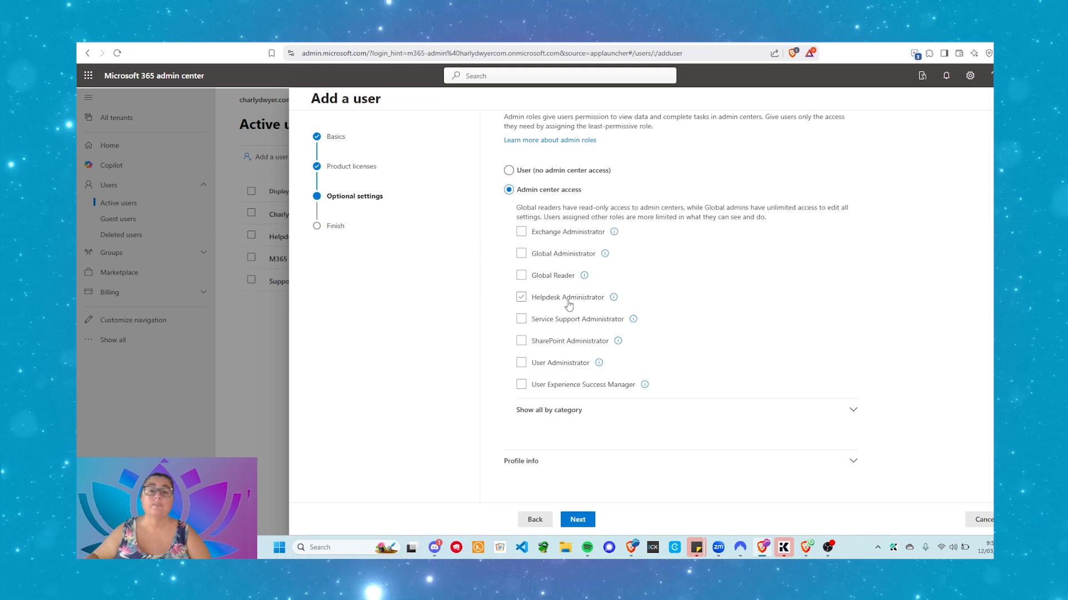
mouse_move(585, 277)
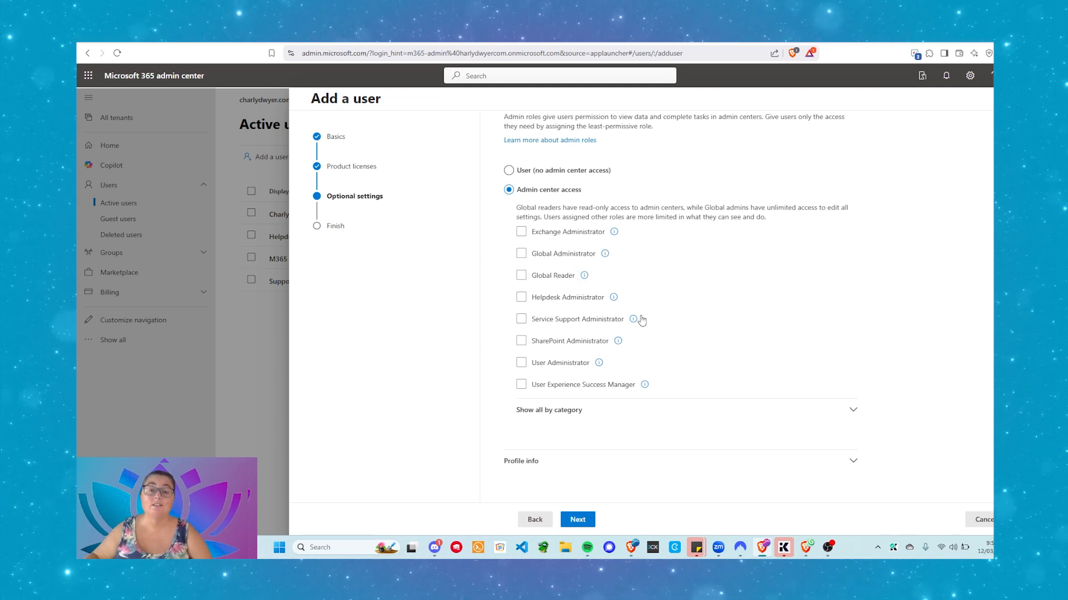
mouse_move(612, 301)
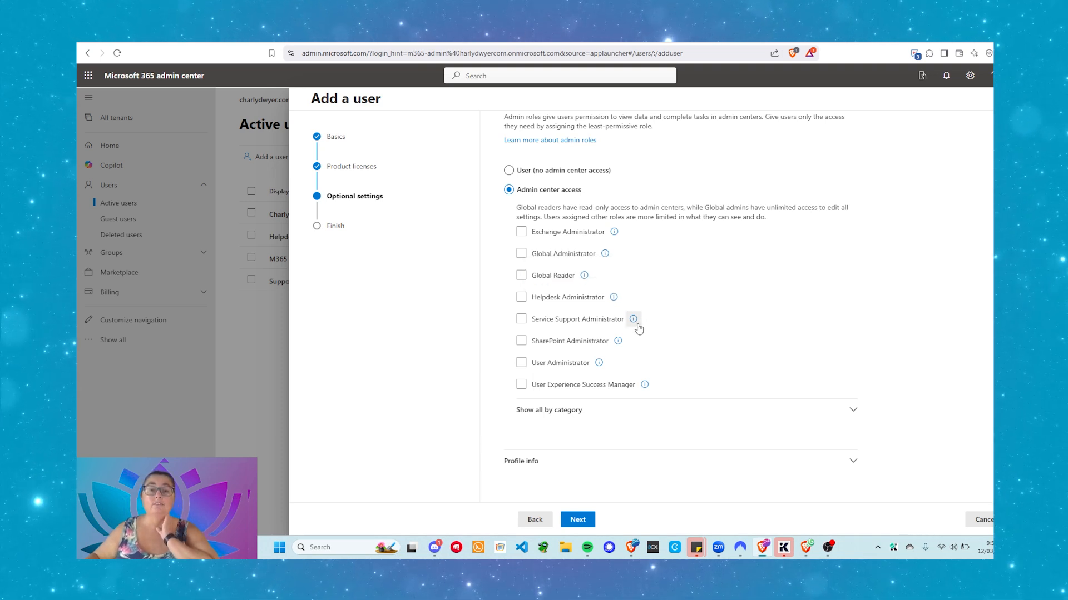
mouse_move(636, 327)
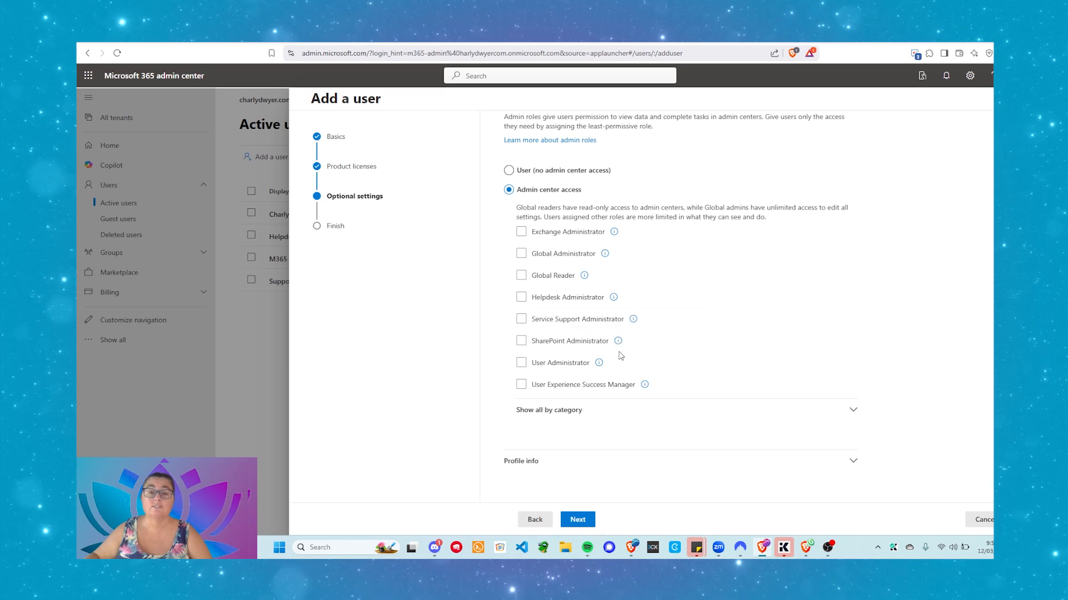
mouse_move(600, 365)
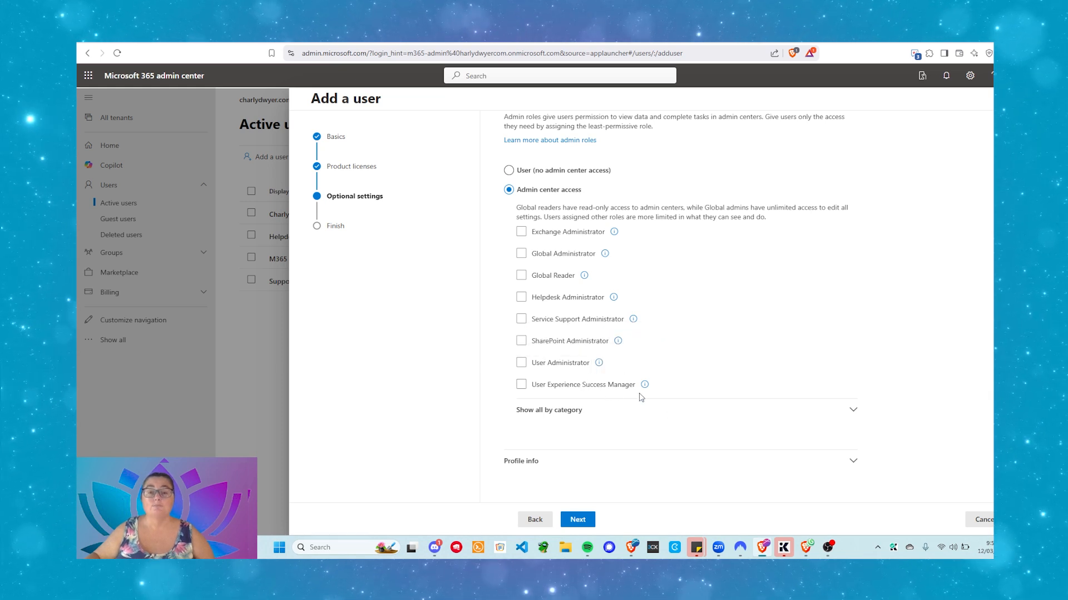
mouse_move(647, 384)
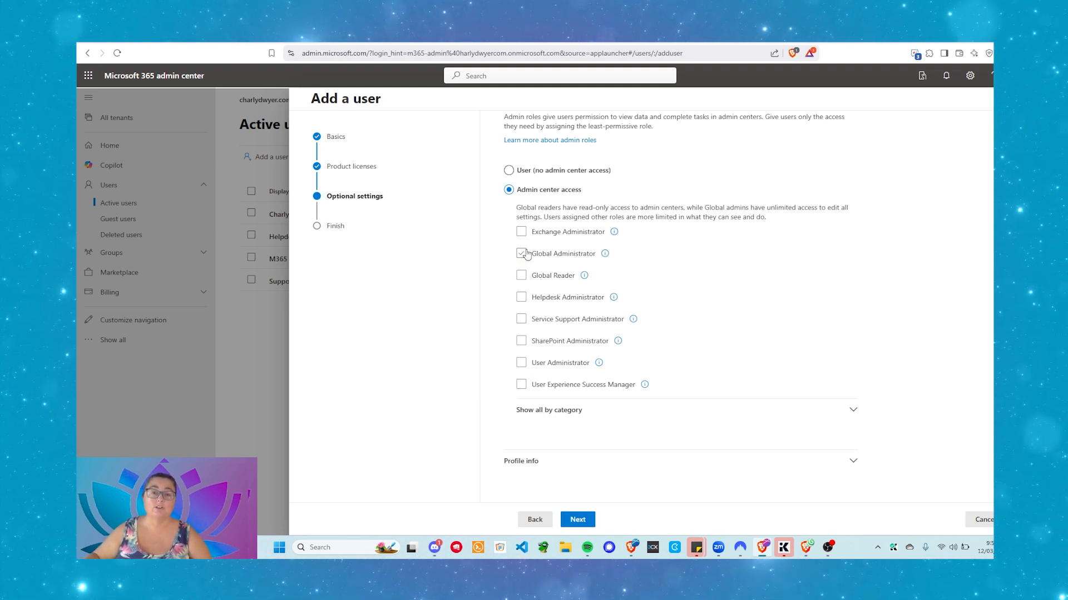
left_click(521, 253)
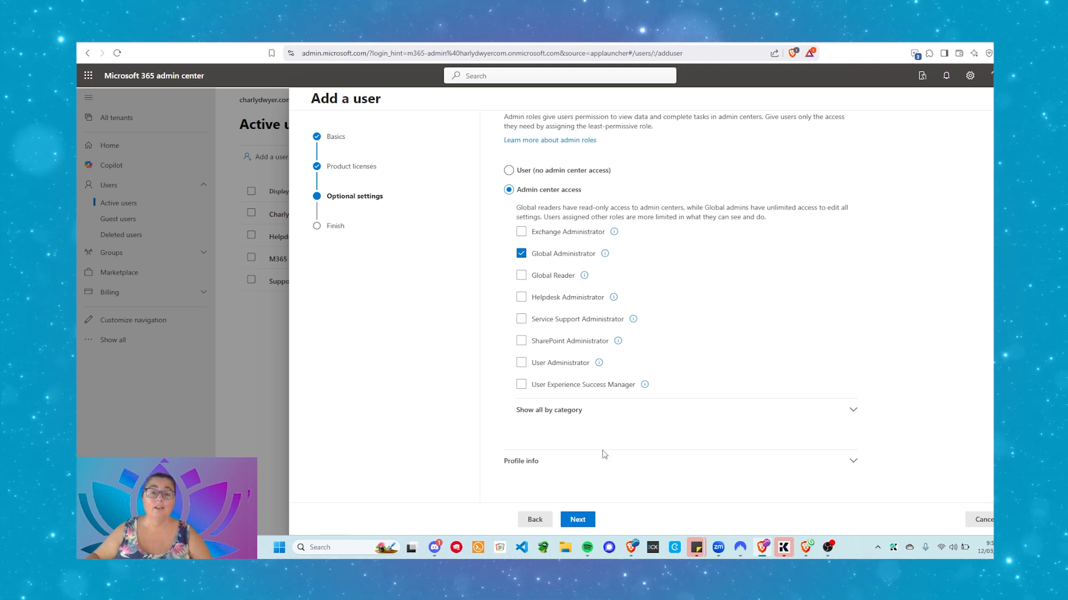
Review the settings and finish adding Admin User
left_click(578, 520)
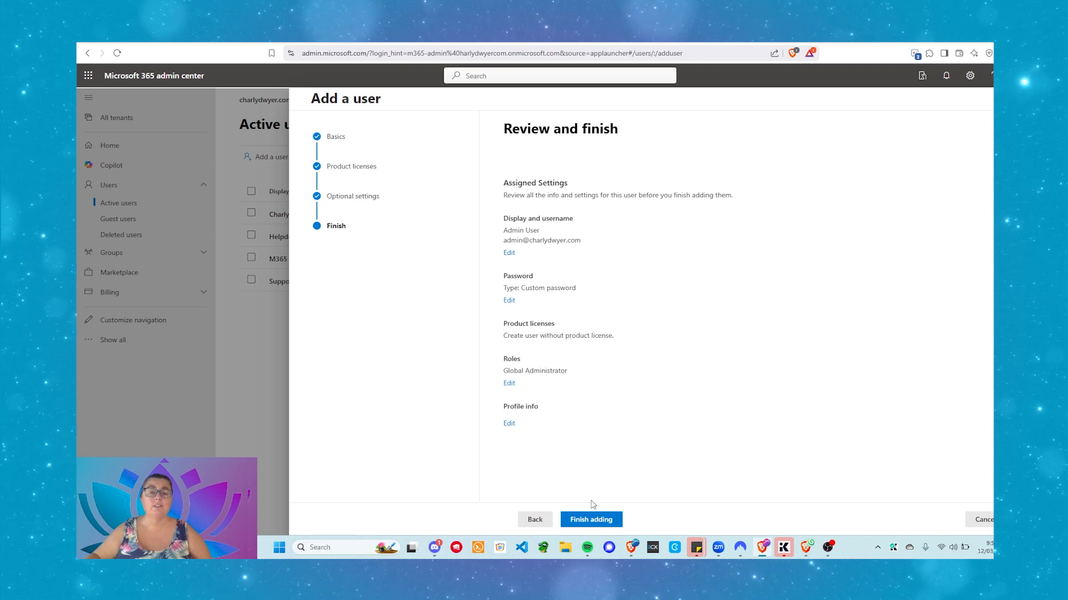
left_click(578, 522)
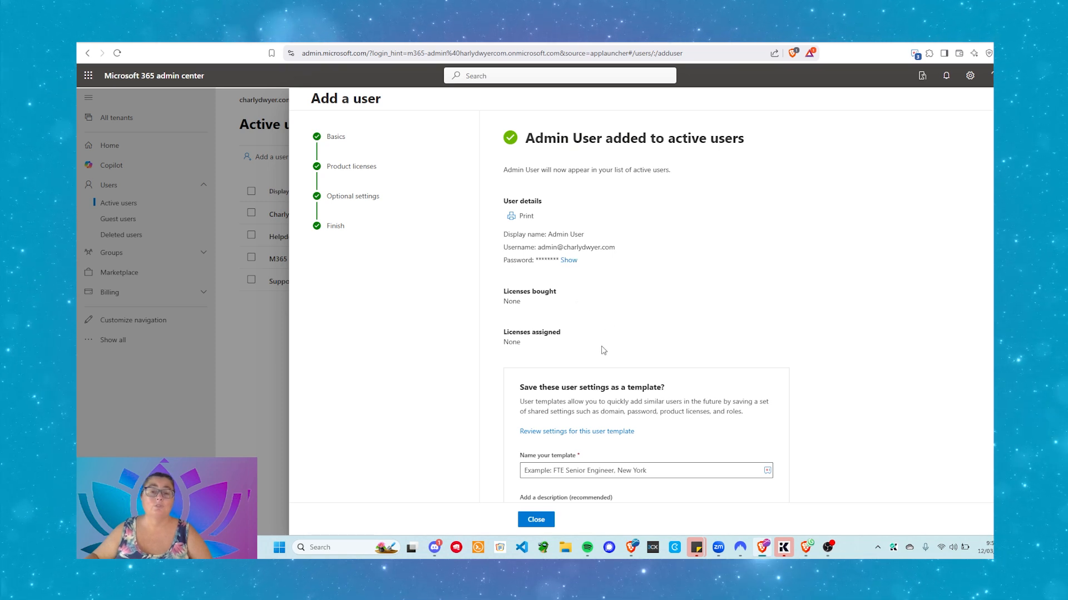
scroll(589, 328, "down", 3)
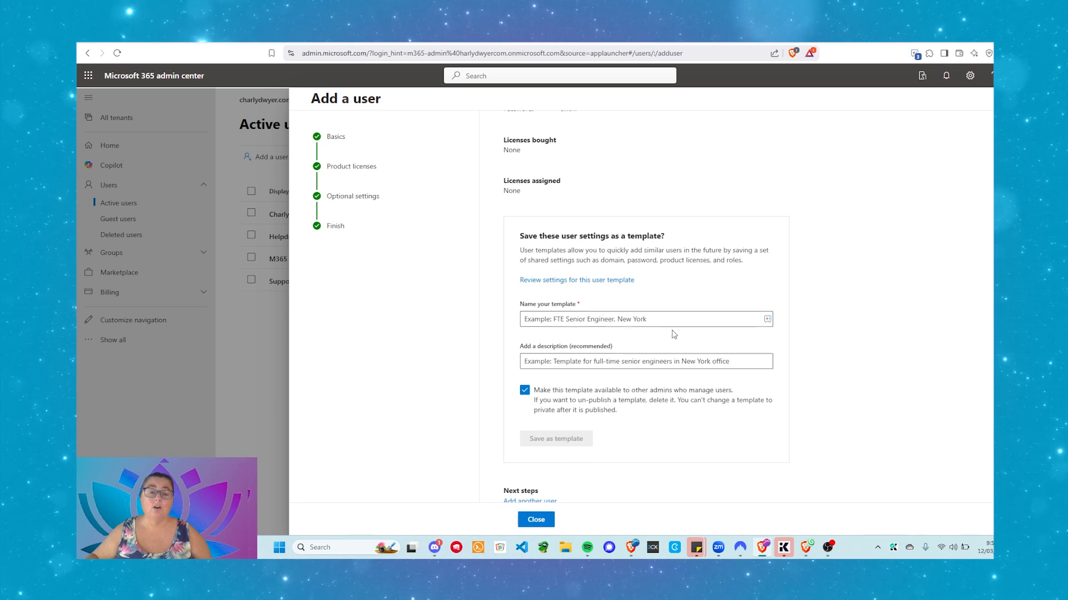
scroll(672, 337, "down", 1)
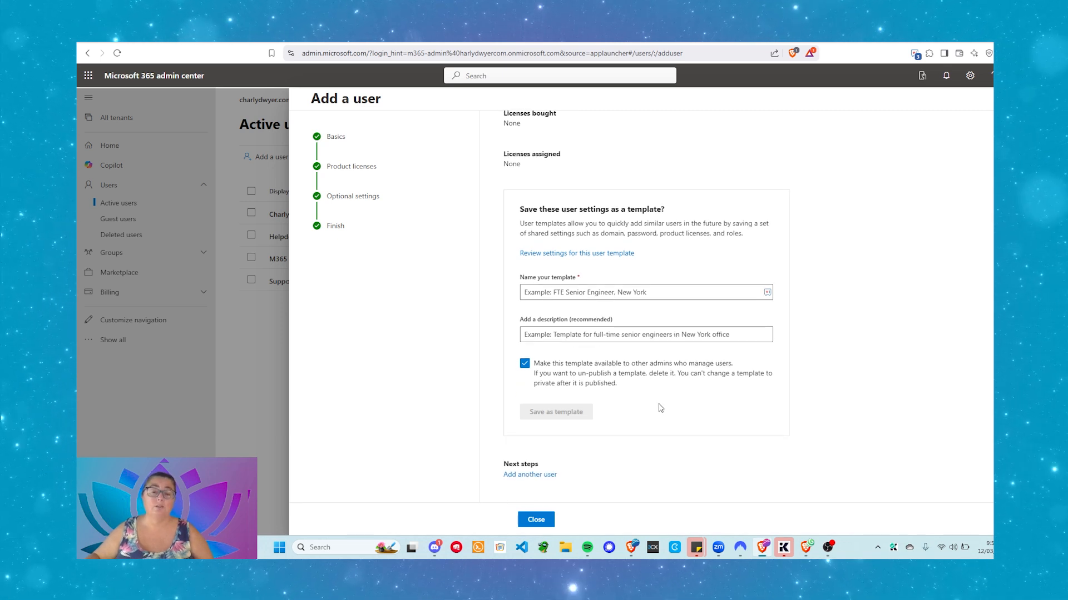
Close the wizard, dismiss the feedback survey and switch to a different account
left_click(542, 519)
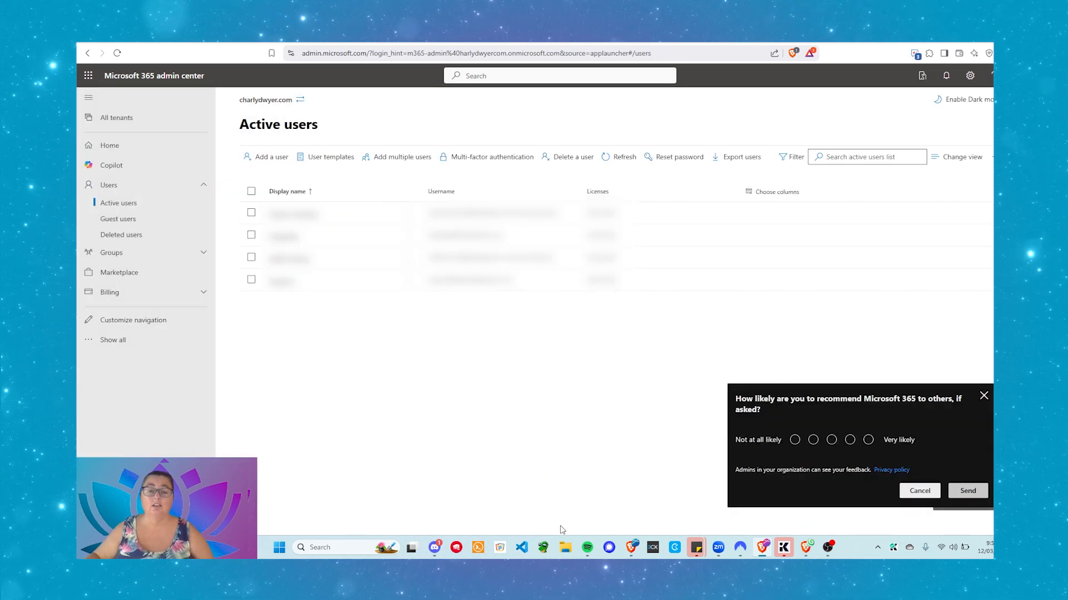
left_click(982, 398)
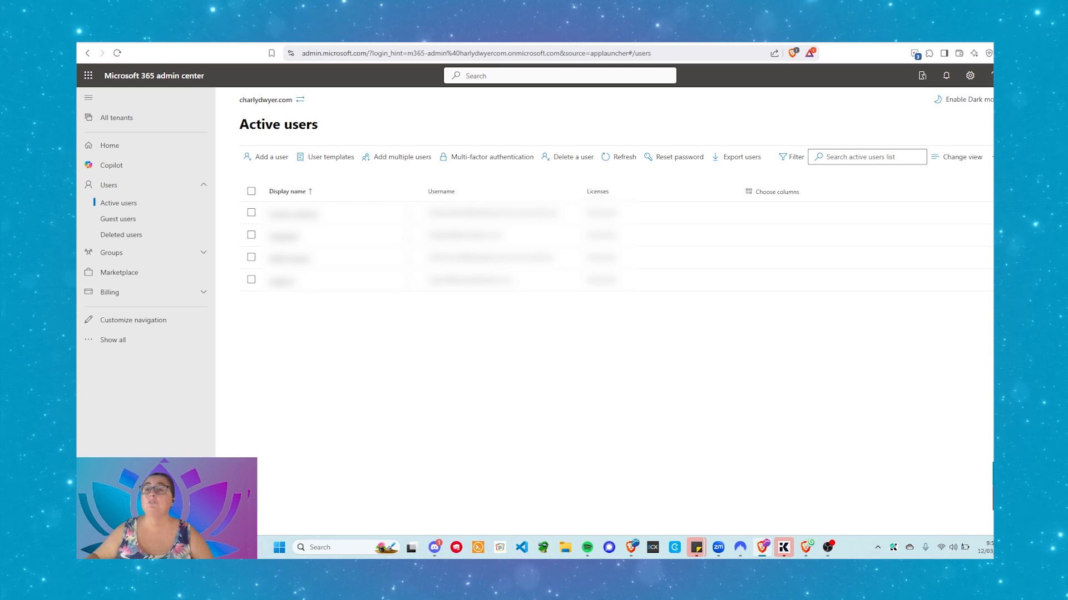
left_click(1018, 75)
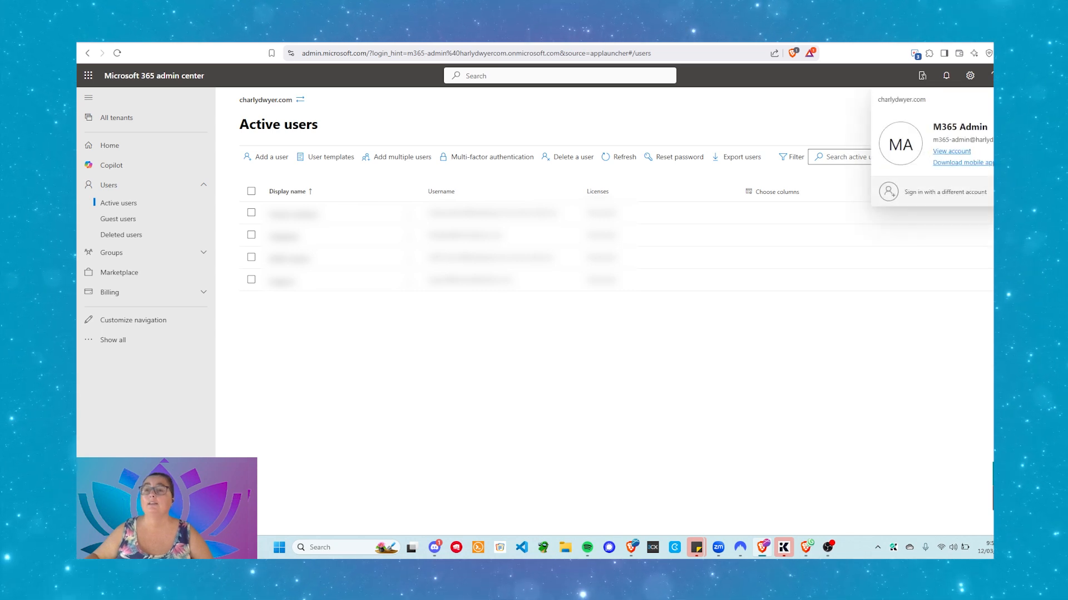
left_click(963, 195)
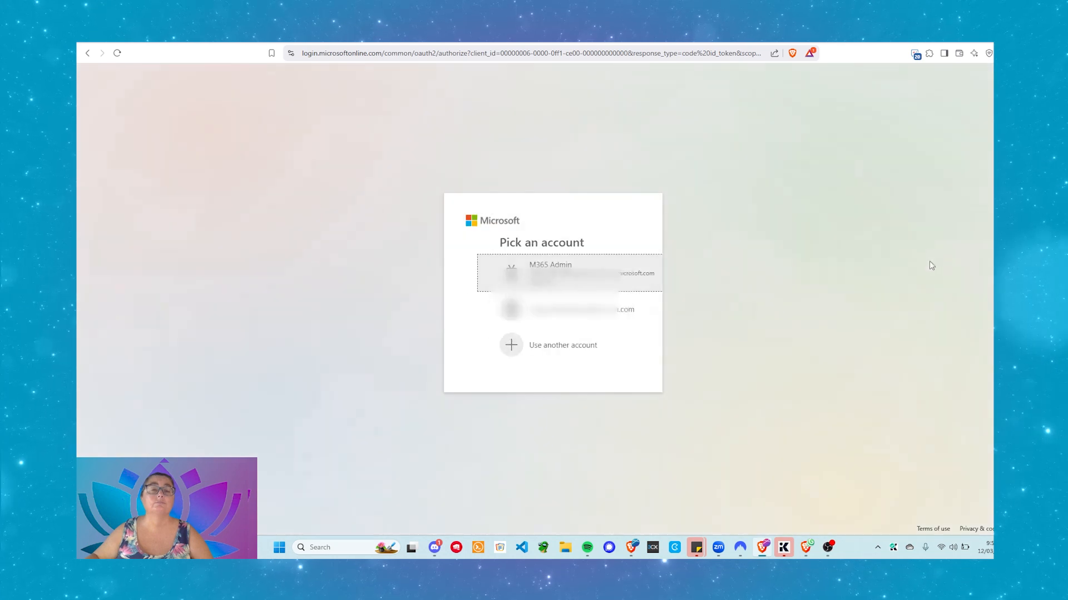
Sign in with the new admin account's e-mail and password
left_click(596, 350)
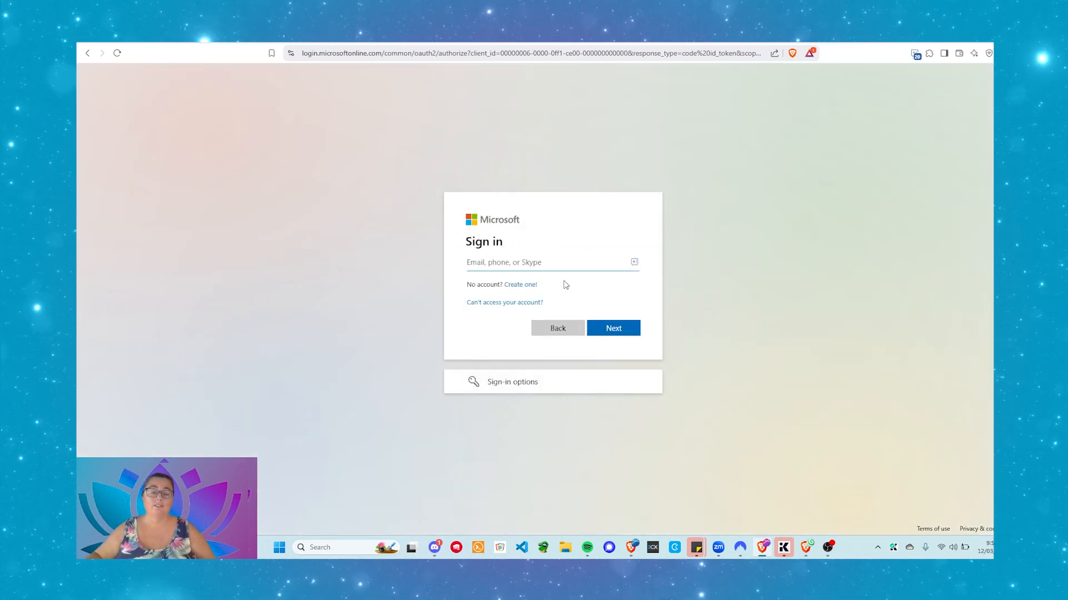
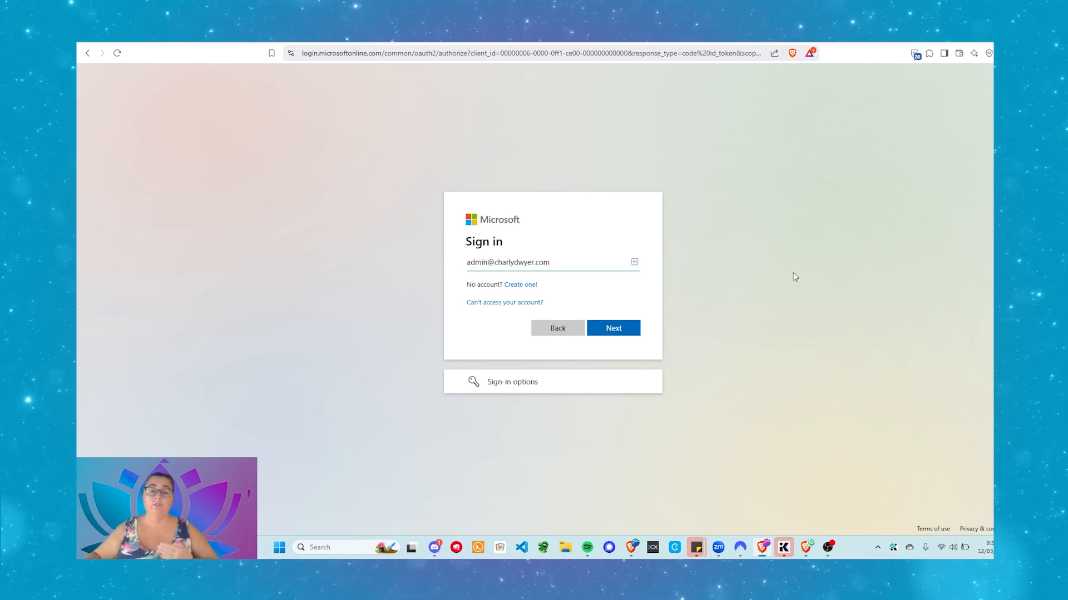
left_click(615, 334)
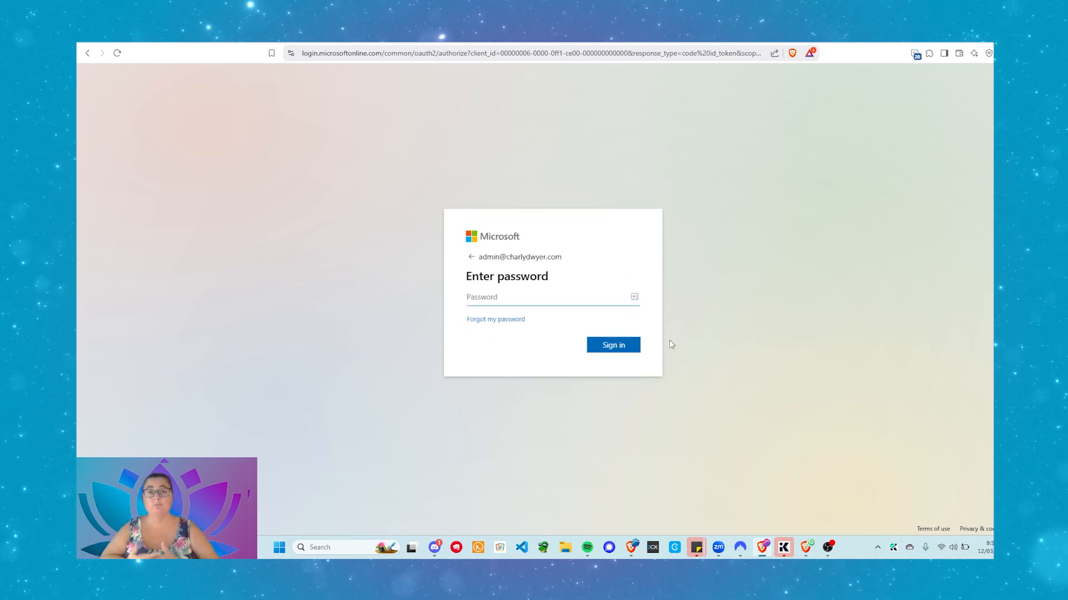
type("•••••••••")
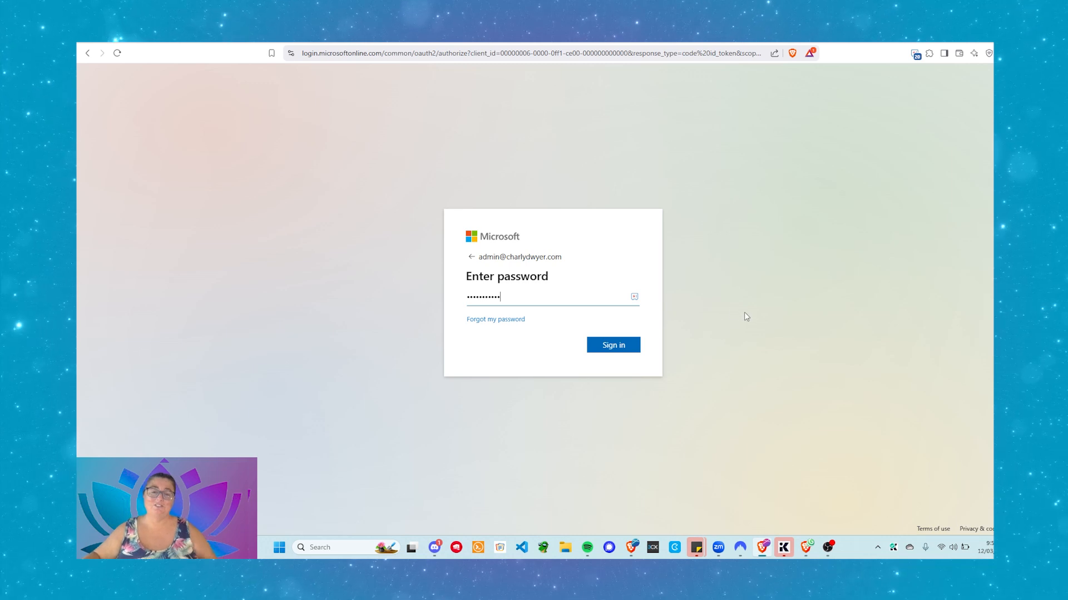
left_click(637, 345)
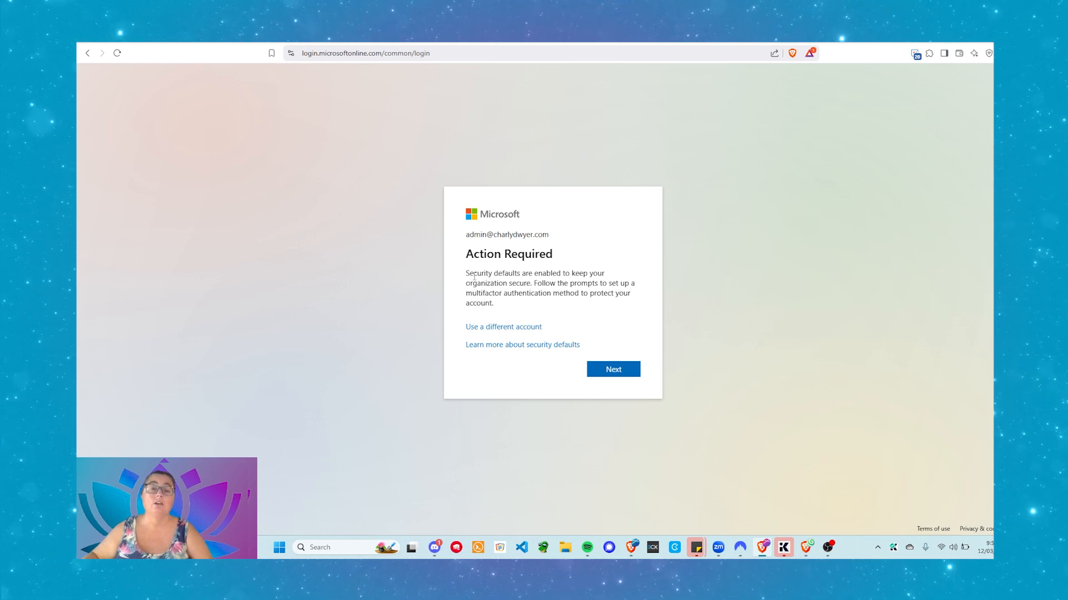
Begin multifactor setup and choose to set up a method other than Authenticator
right_click(521, 290)
key("Escape")
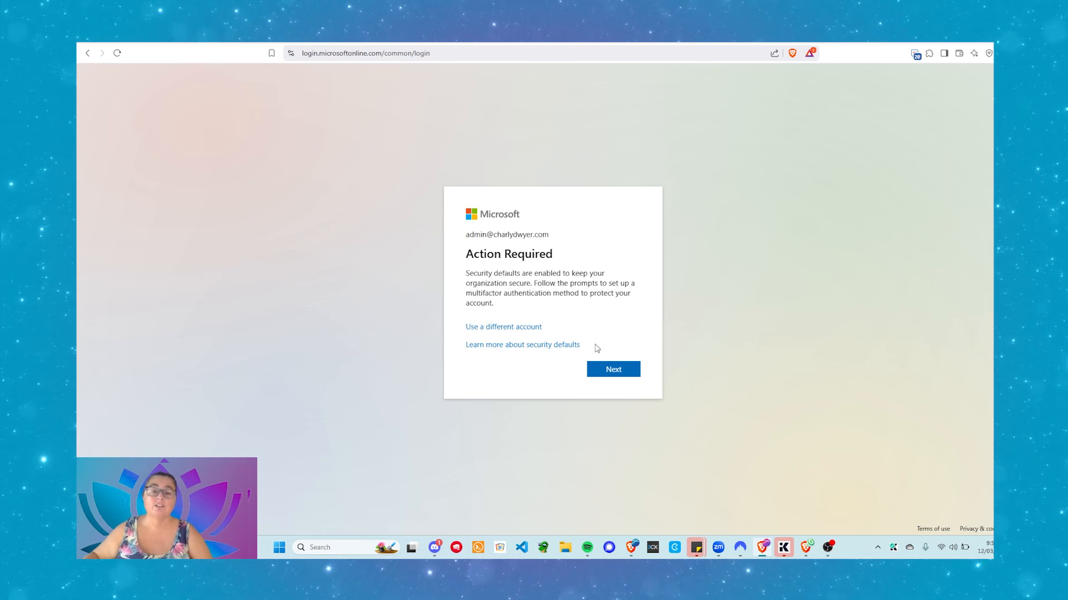
left_click(608, 369)
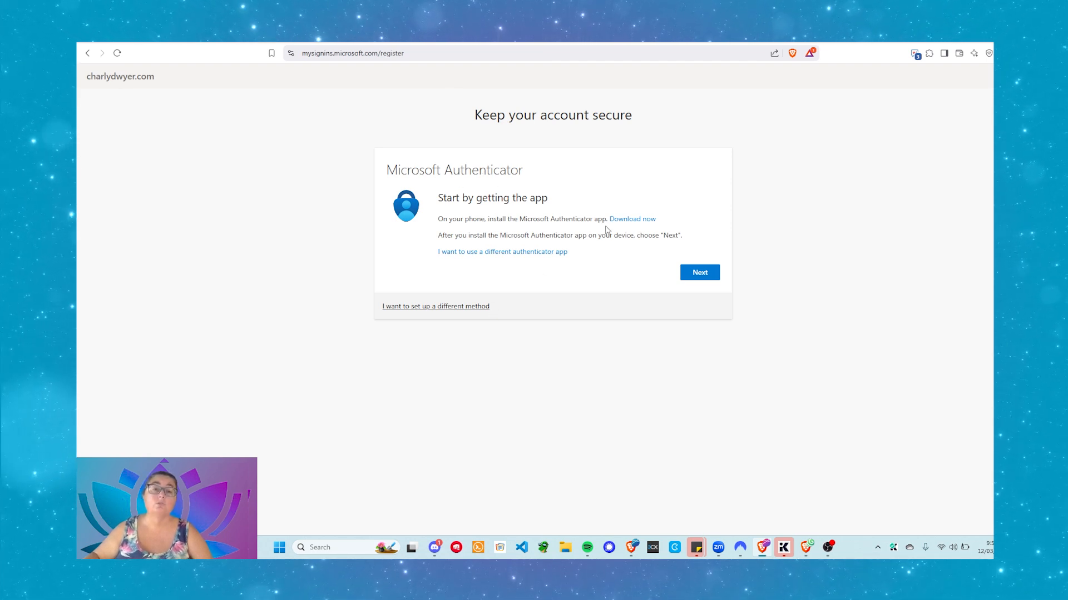
left_click(449, 309)
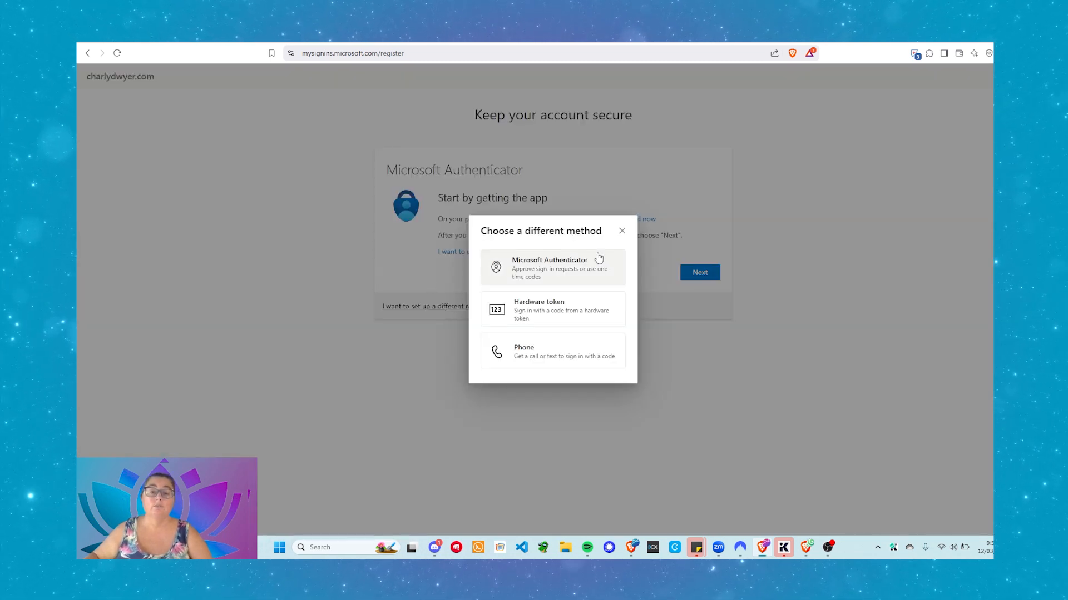
Choose Phone verification with Australia (+61) and submit the phone number for a code
left_click(540, 372)
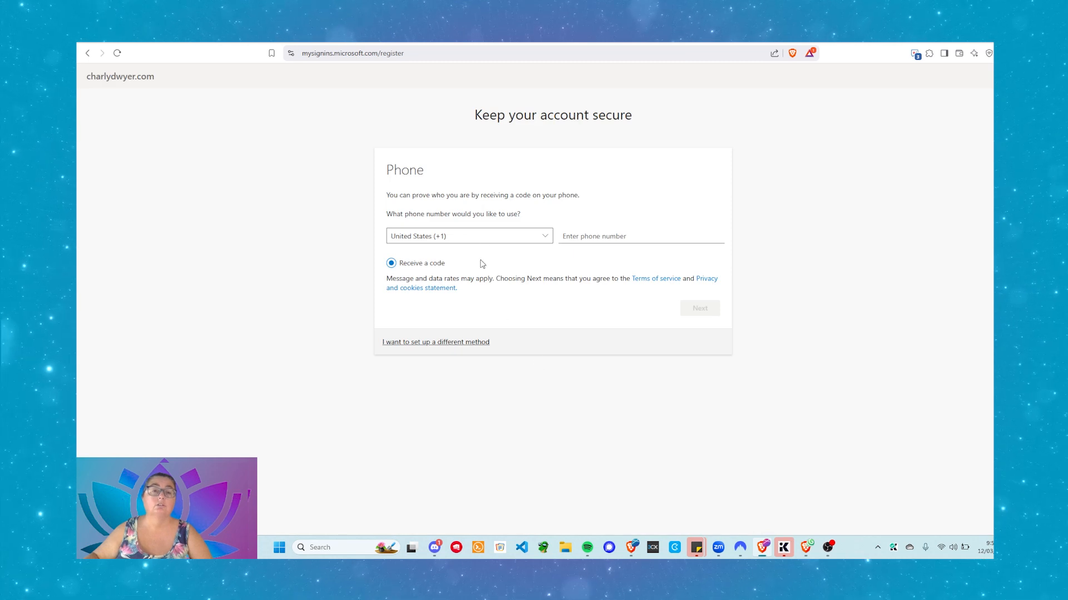
left_click(545, 236)
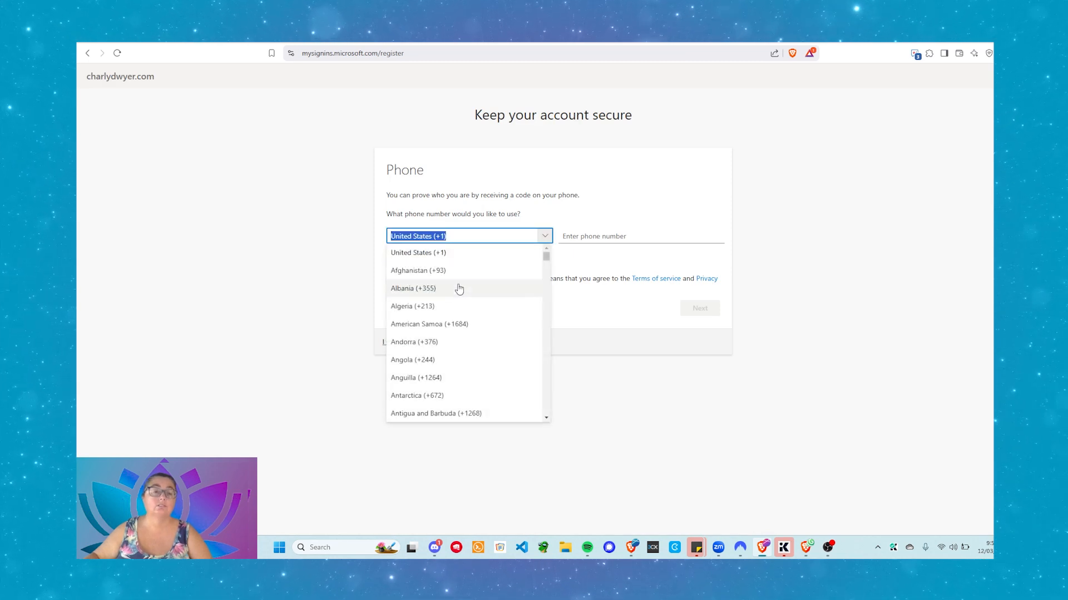
scroll(459, 381, "down", 3)
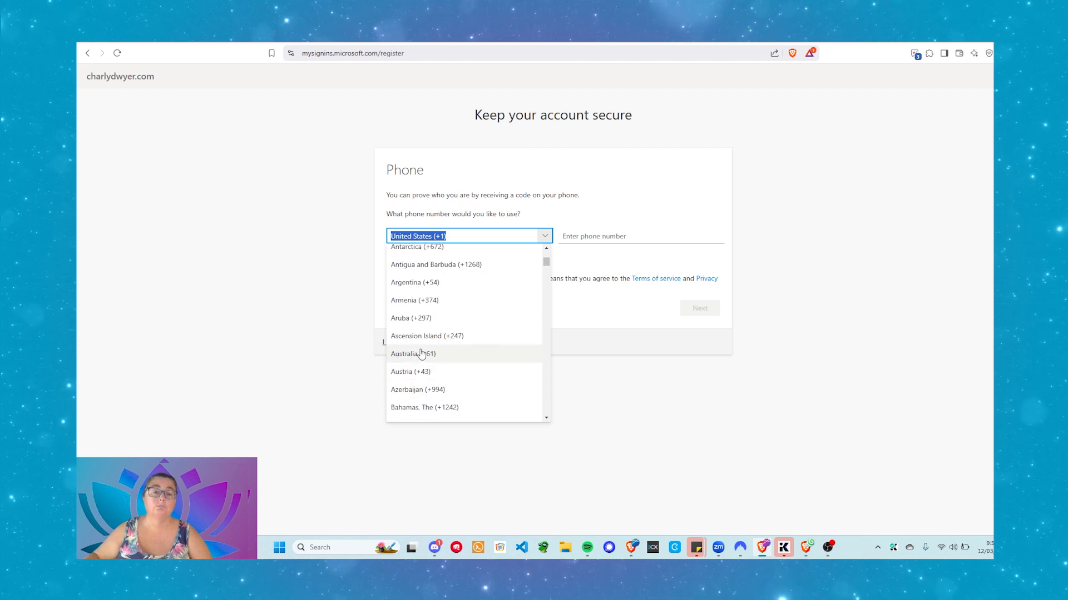
left_click(420, 353)
left_click(620, 235)
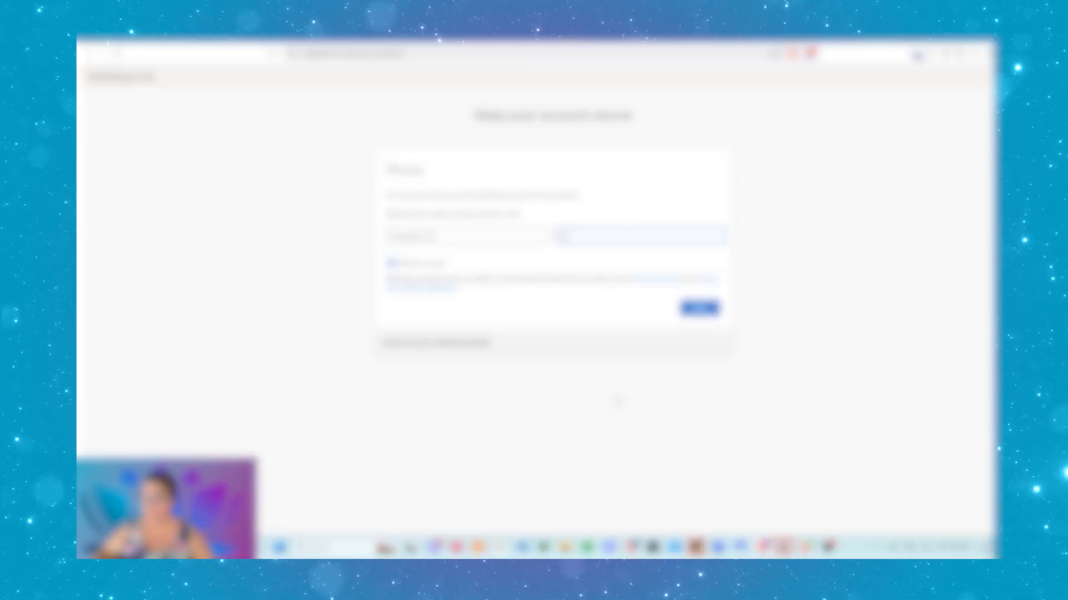
type("00")
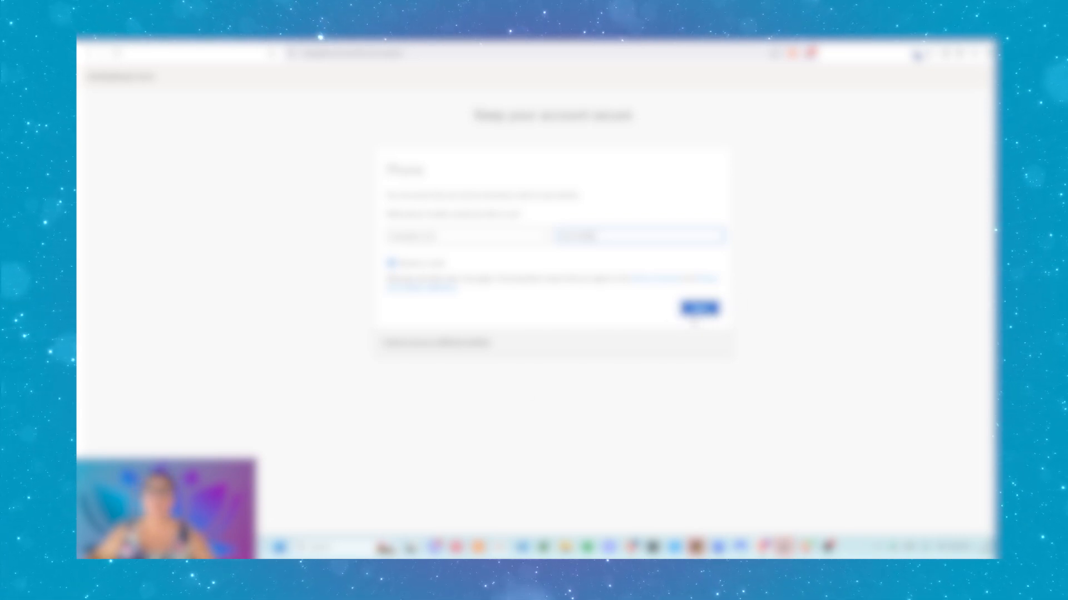
left_click(698, 308)
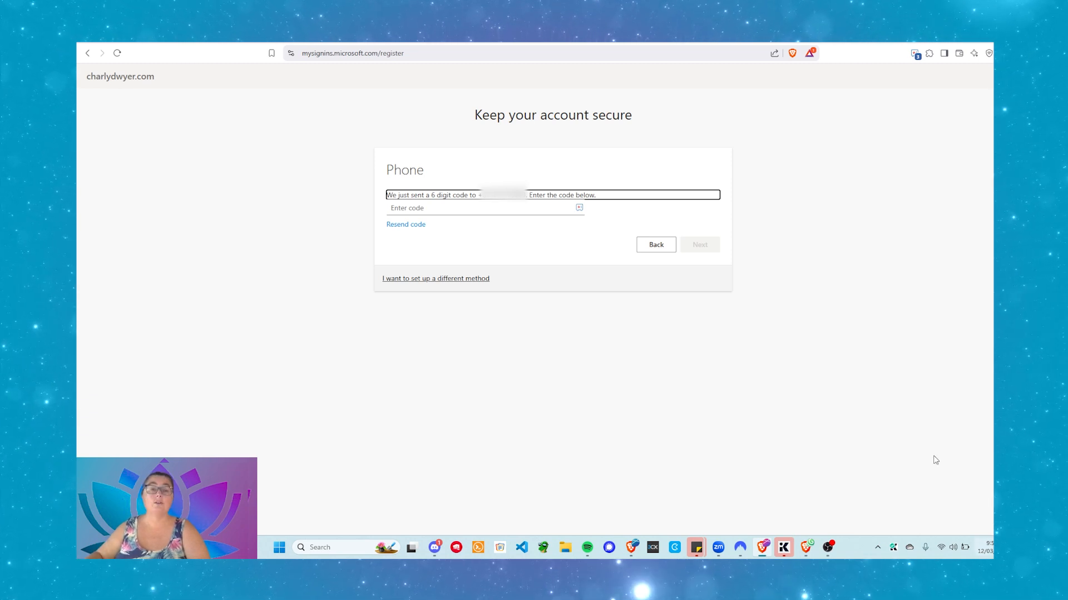
Enter the received 6-digit SMS code and confirm the verification
left_click(436, 209)
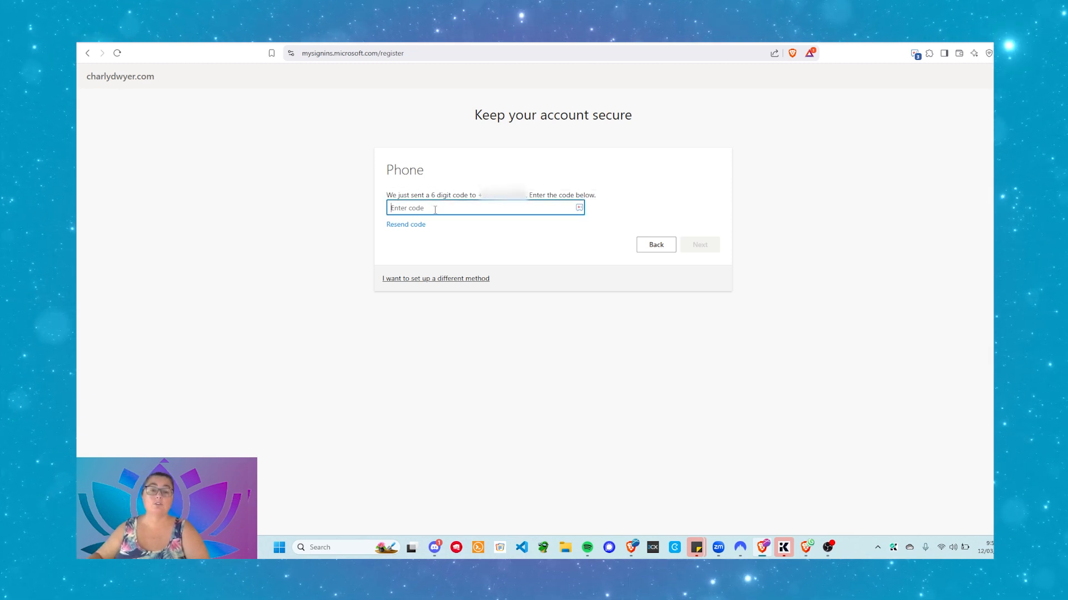
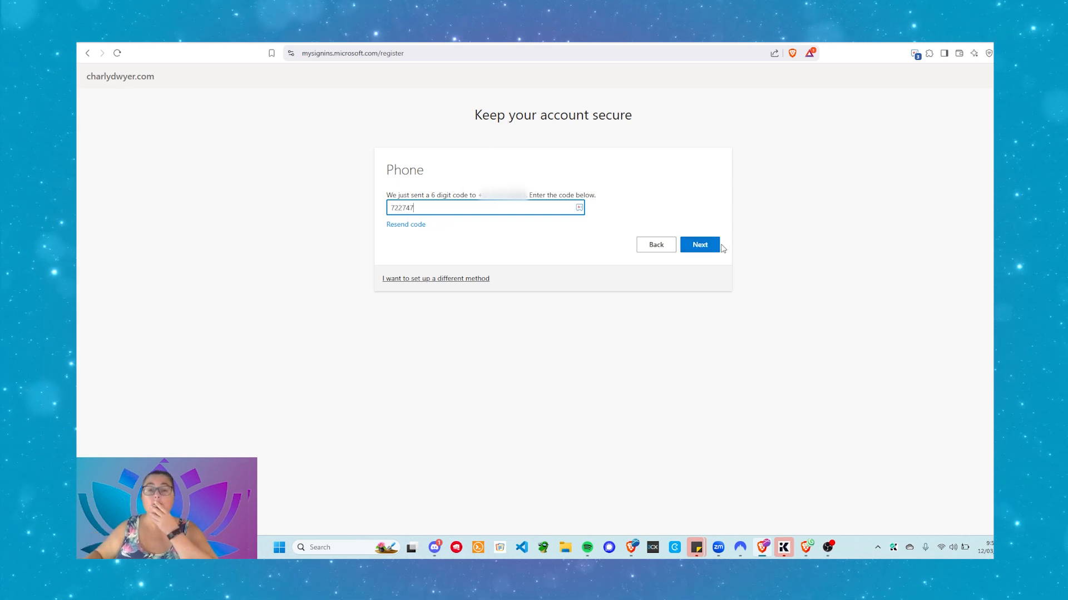
left_click(705, 247)
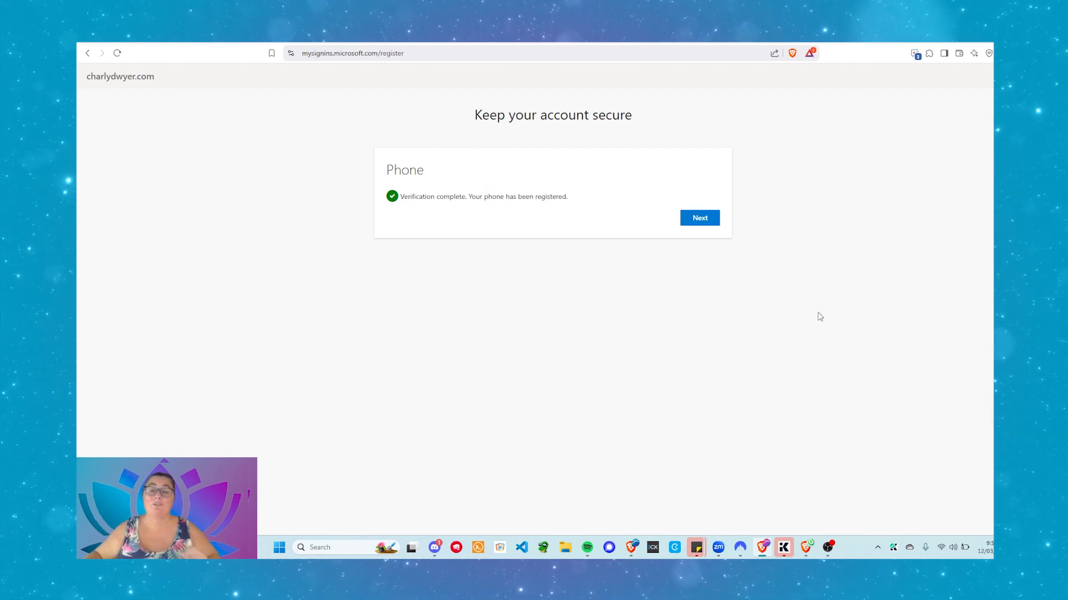
left_click(696, 220)
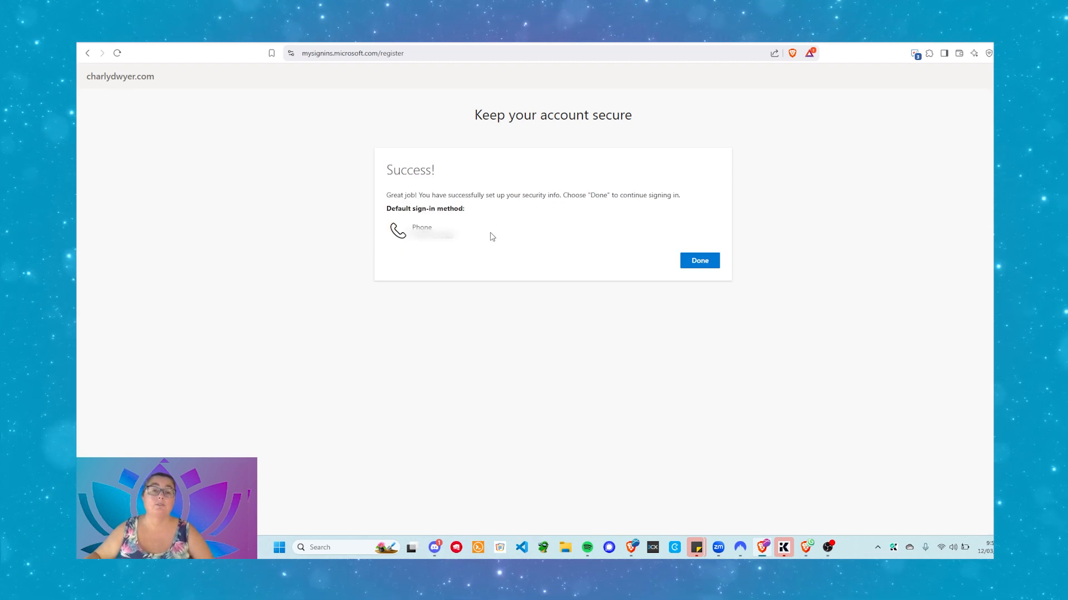
Complete the security setup as Admin User and dismiss the 'Actions you use the most' tips callout
left_click(699, 261)
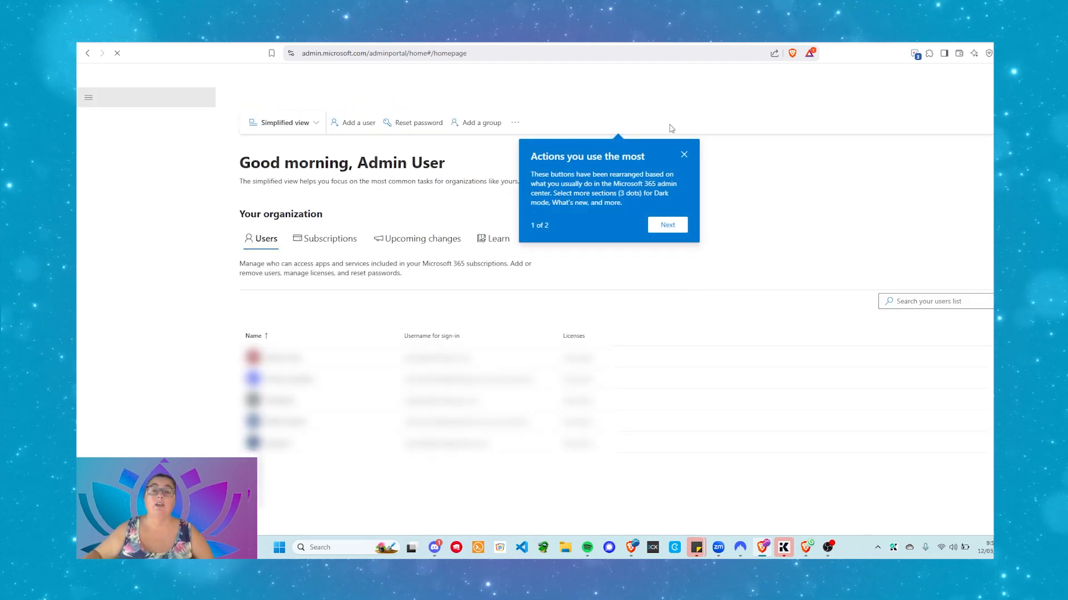
left_click(684, 155)
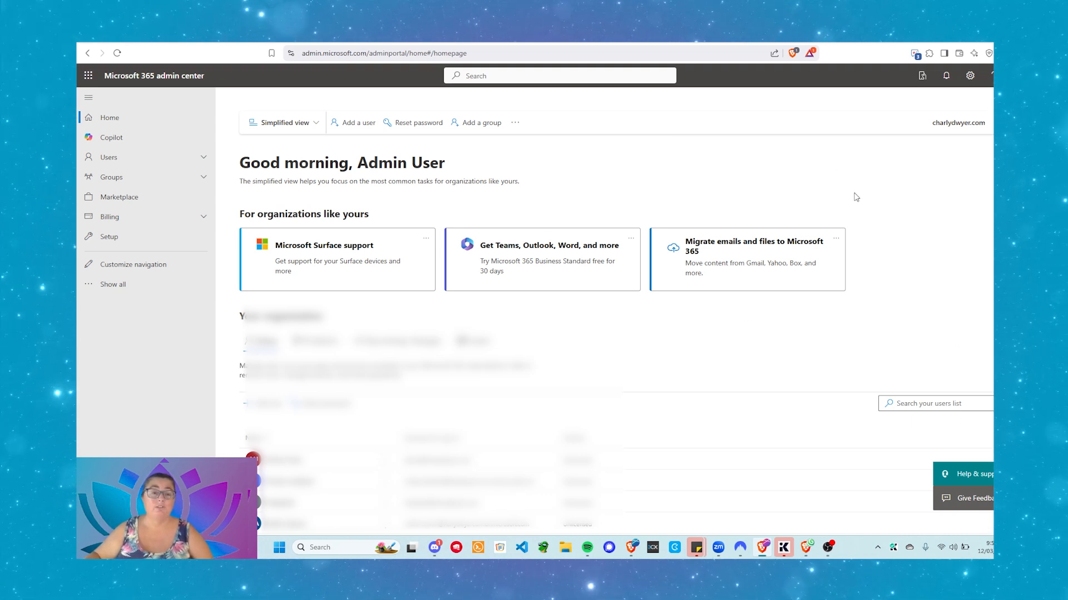
scroll(822, 269, "down", 3)
scroll(801, 295, "up", 3)
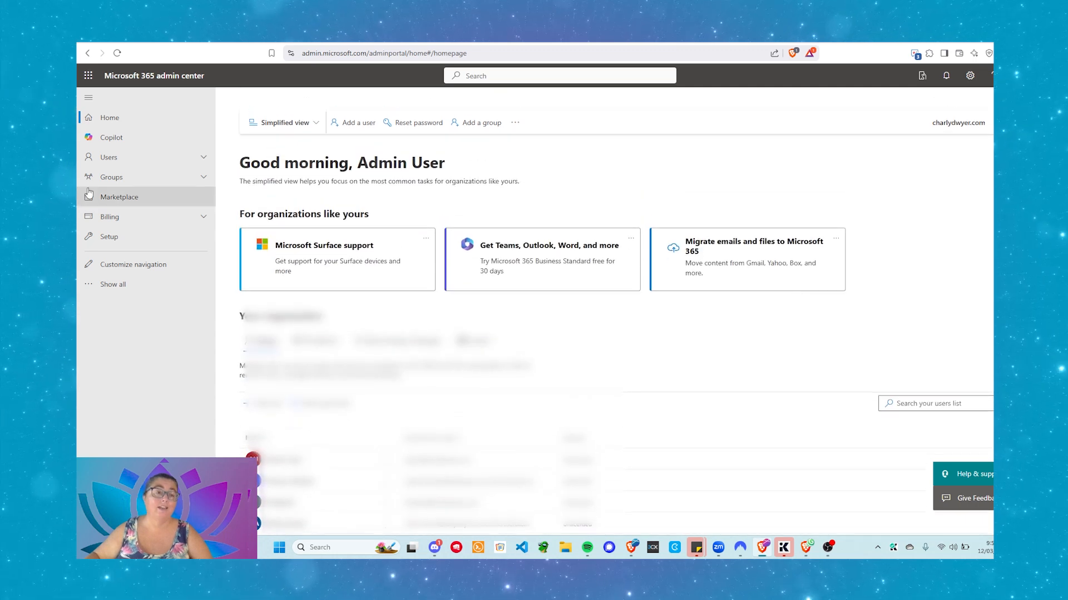